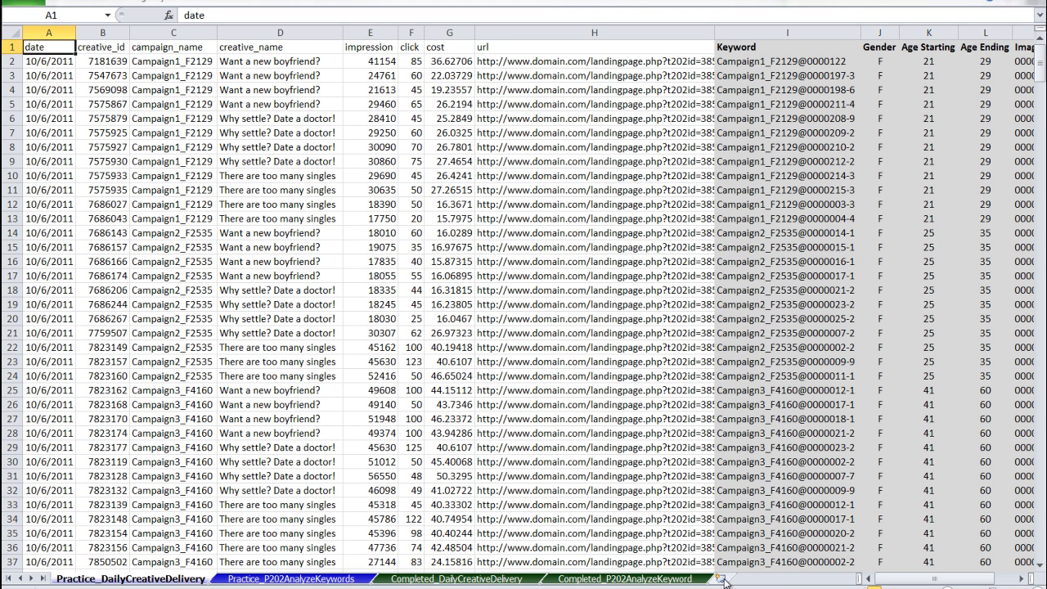
Step: Insert a new blank worksheet, Sheet5, after the last sheet tab
left_click(724, 579)
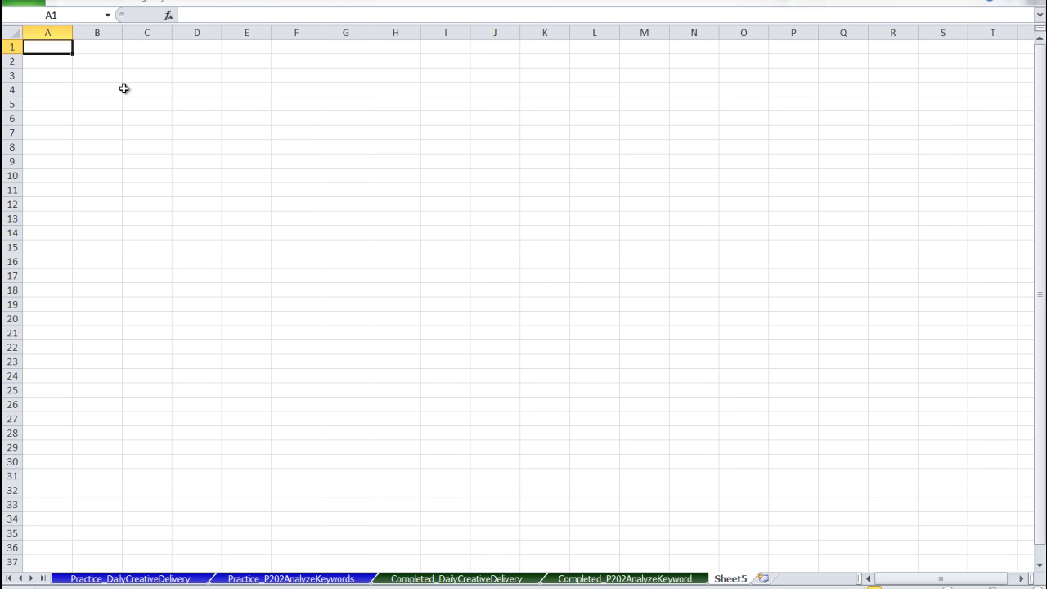
Step: Enter the label 'Campaign:' in cell C3 of Sheet5
left_click(147, 75)
type("Campaign:")
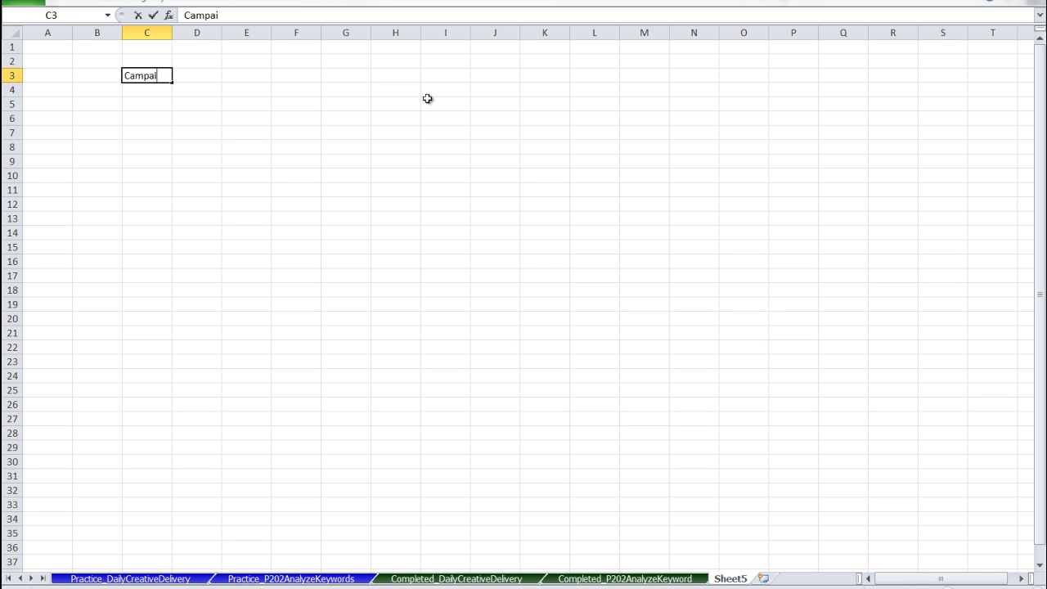
key("ctrl+Return")
key("Tab")
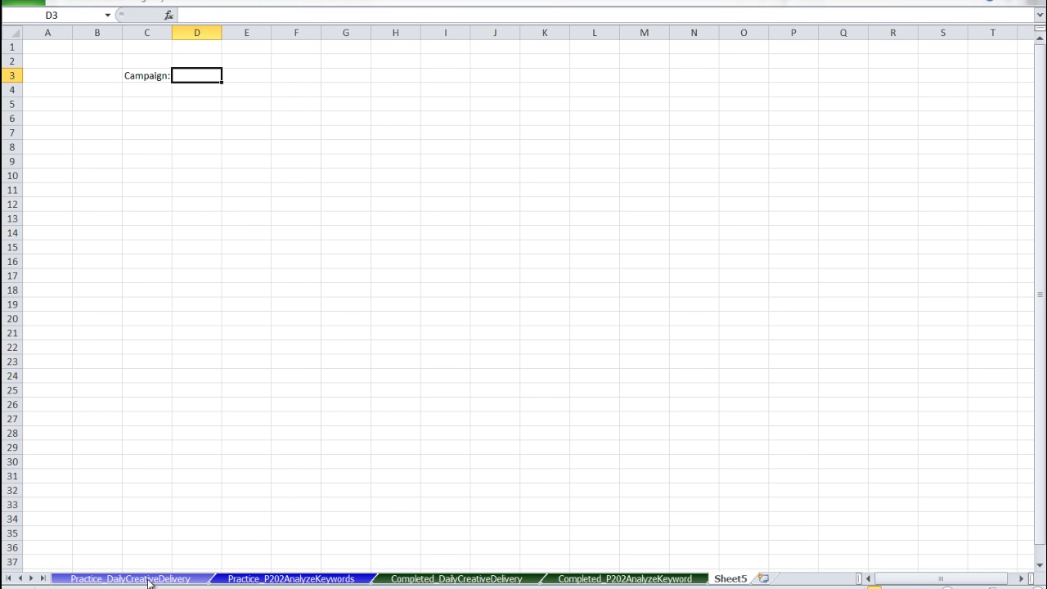
Step: Copy Campaign1_F2129 from C2 of Practice_DailyCreativeDelivery into Sheet5's D3
left_click(130, 579)
left_click(179, 63)
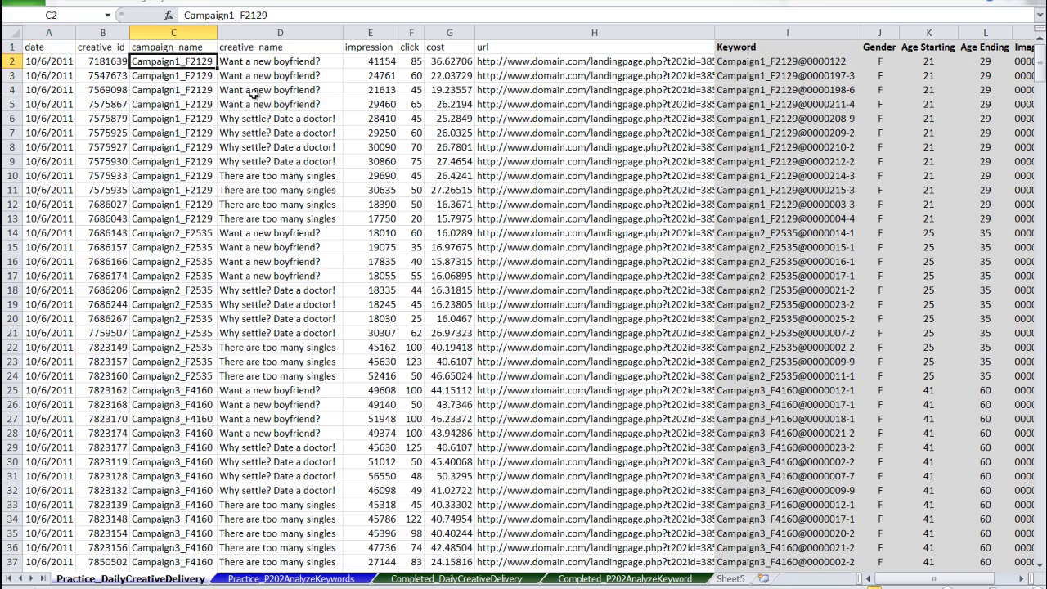
key("ctrl+c")
key("ctrl+Page_Down")
key("ctrl+Page_Down")
key("ctrl+Page_Down")
key("ctrl+Page_Down")
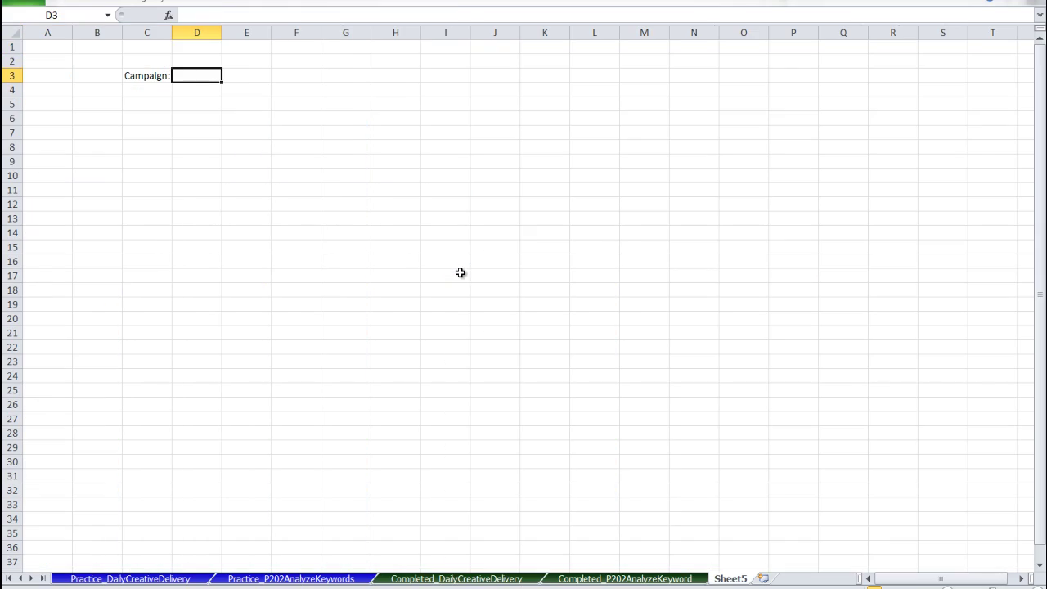
key("ctrl+v")
key("Return")
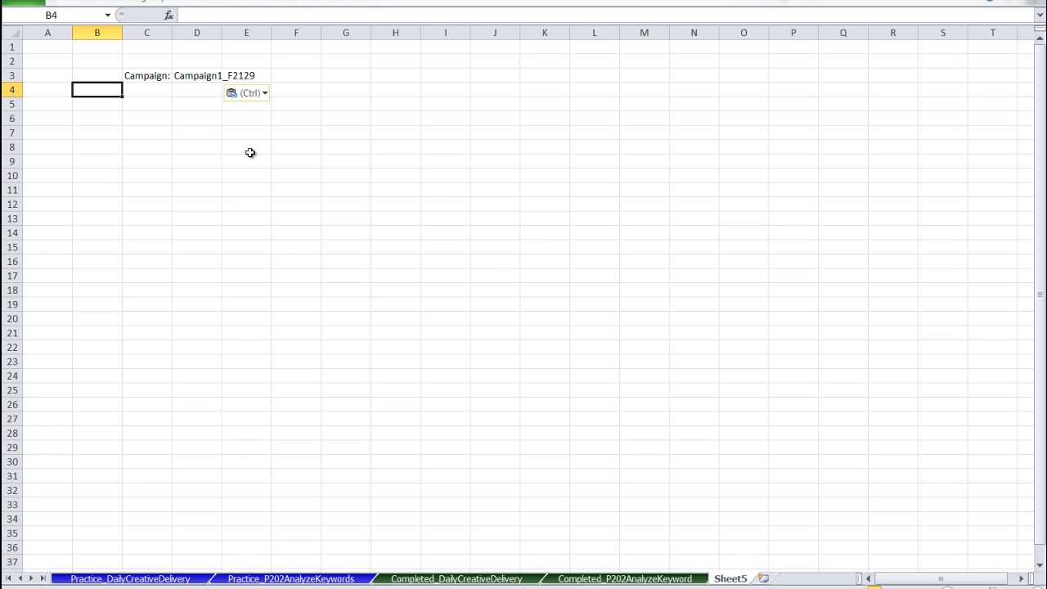
Step: Enter 1 in A5 and =A5+1 in A6, filled down to A124
key("Down")
key("Left")
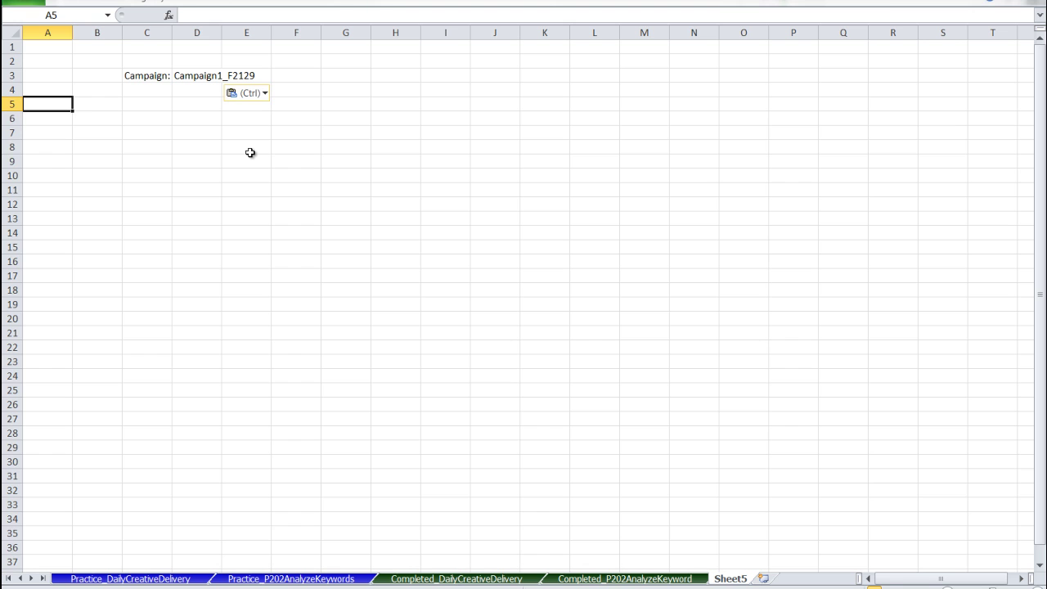
type("1")
key("Return")
type("=A5+1")
key("ctrl+Return")
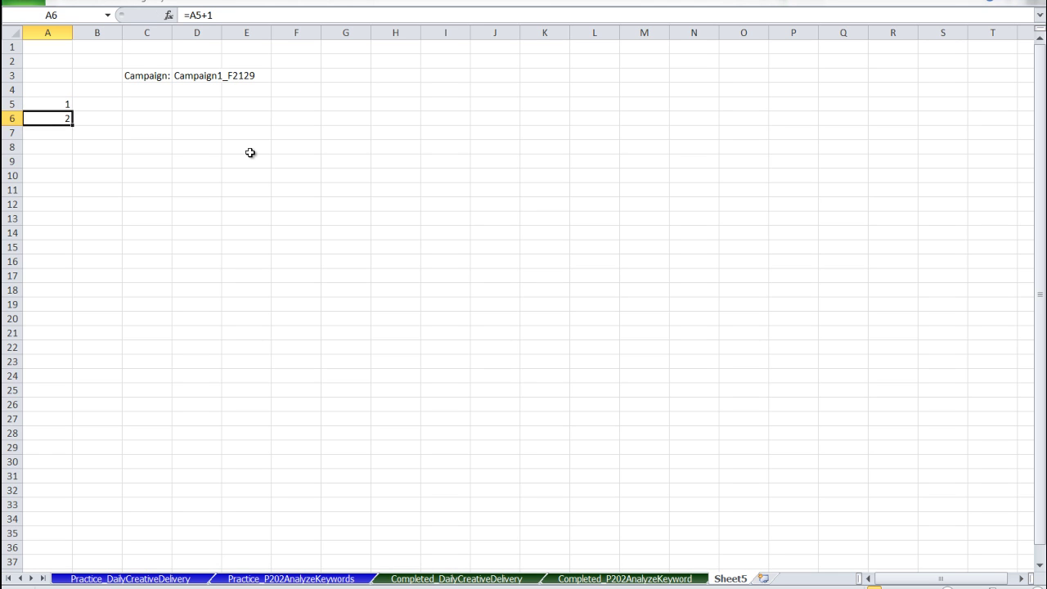
key("shift+Down")
key("shift+Down")
key("shift+Down")
key("shift+Down")
key("shift+Down")
key("shift+Down")
key("shift+Down")
key("shift+Down")
key("shift+Down")
key("shift+Down")
key("shift+Down")
key("shift+Down")
key("shift+Down")
key("shift+Down")
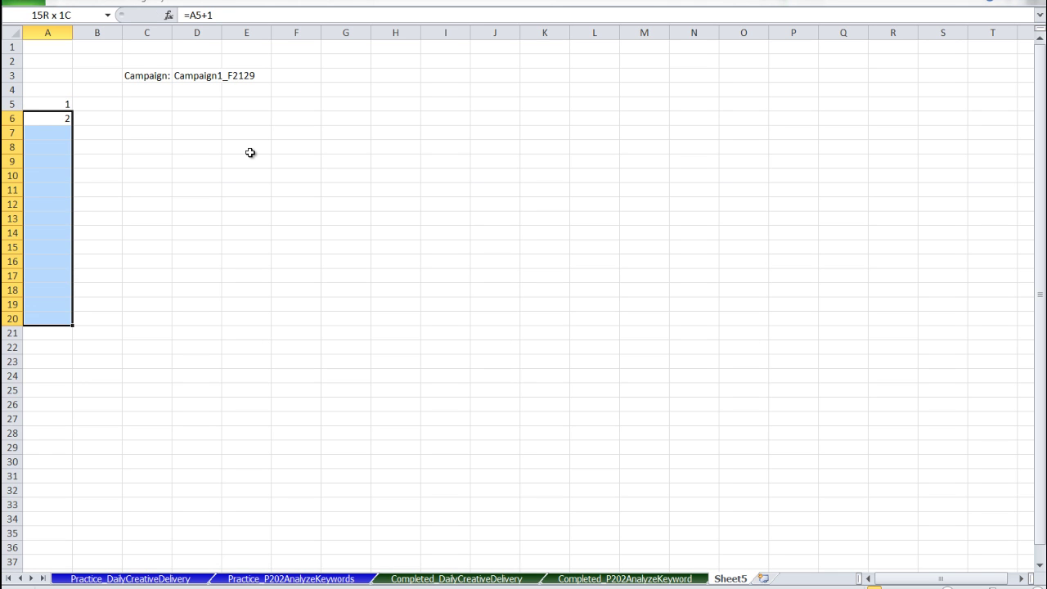
key("shift+Down")
key("shift+Down")
key("shift+Down")
key("shift+Down")
key("shift+Down")
key("shift+Down")
key("shift+Down")
key("shift+Down")
key("shift+Down")
key("shift+Down")
key("shift+Down")
key("shift+Down")
key("shift+Down")
key("shift+Down")
key("shift+Down")
key("shift+Down")
key("shift+Down")
key("shift+Down")
key("shift+Down")
key("shift+Down")
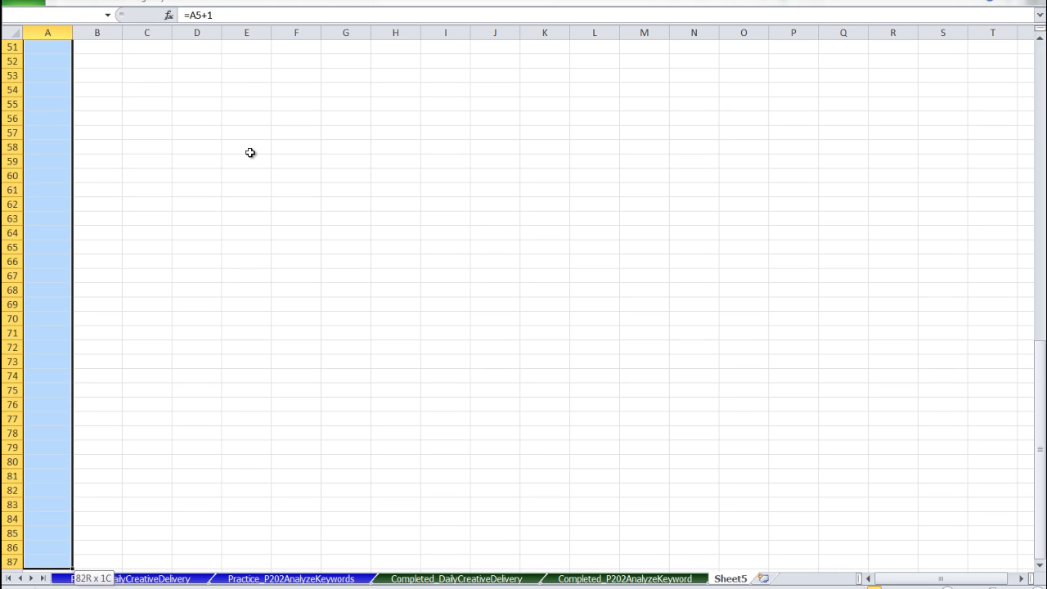
key("shift+Down")
key("shift+Down")
key("shift+Down")
key("shift+Down")
key("shift+Down")
key("shift+Down")
key("shift+Down")
key("shift+Down")
key("shift+Down")
key("shift+Down")
key("shift+Down")
key("shift+Down")
key("shift+Down")
key("shift+Down")
key("shift+Down")
key("shift+Down")
key("shift+Down")
key("shift+Down")
key("shift+Down")
key("shift+Down")
key("ctrl+d")
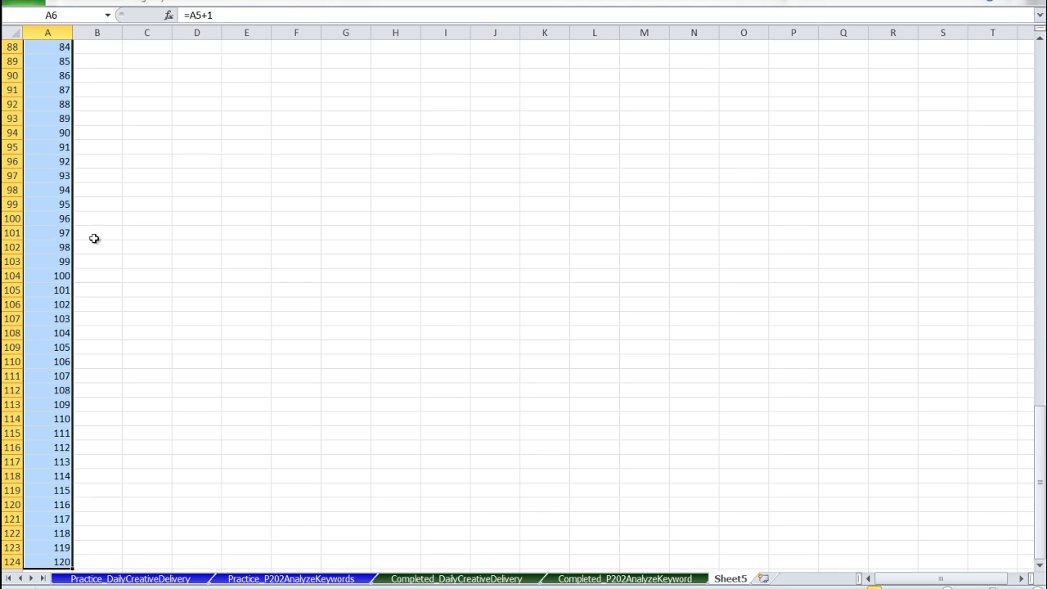
Step: Clear A105:A124 so the numbering stops at 100, then return to A5
left_click(56, 289)
key("shift+Down")
key("Delete")
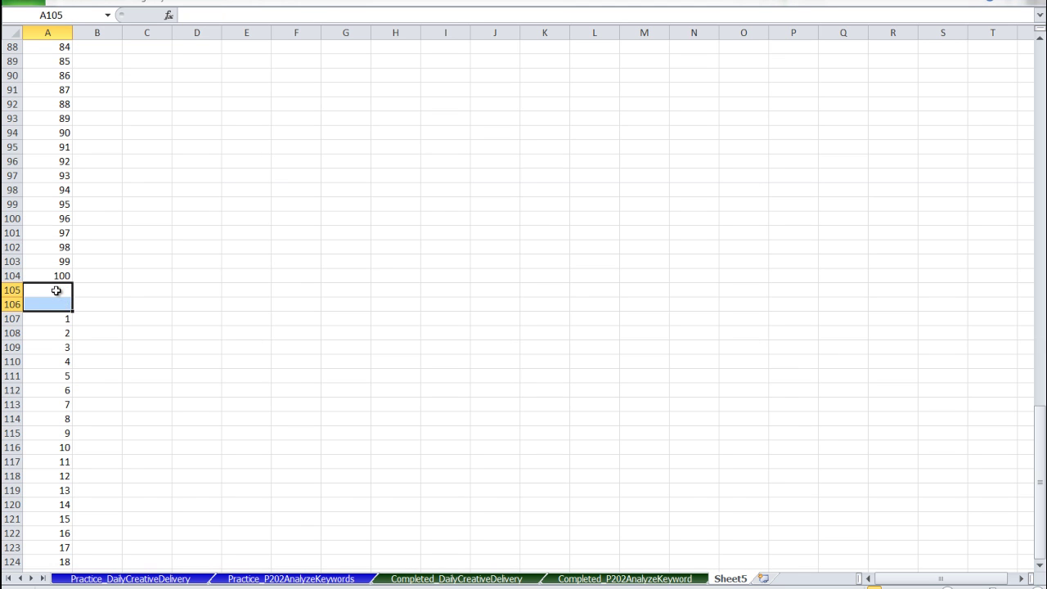
key("shift+Down")
key("ctrl+shift+Down")
key("ctrl+shift+Down")
key("Delete")
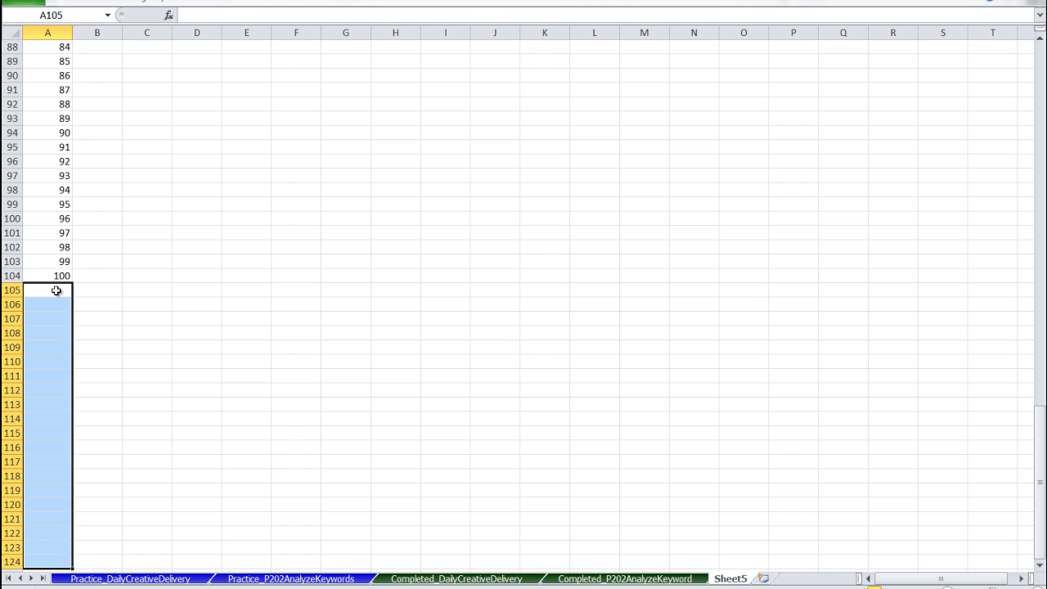
key("Up")
key("ctrl+Up")
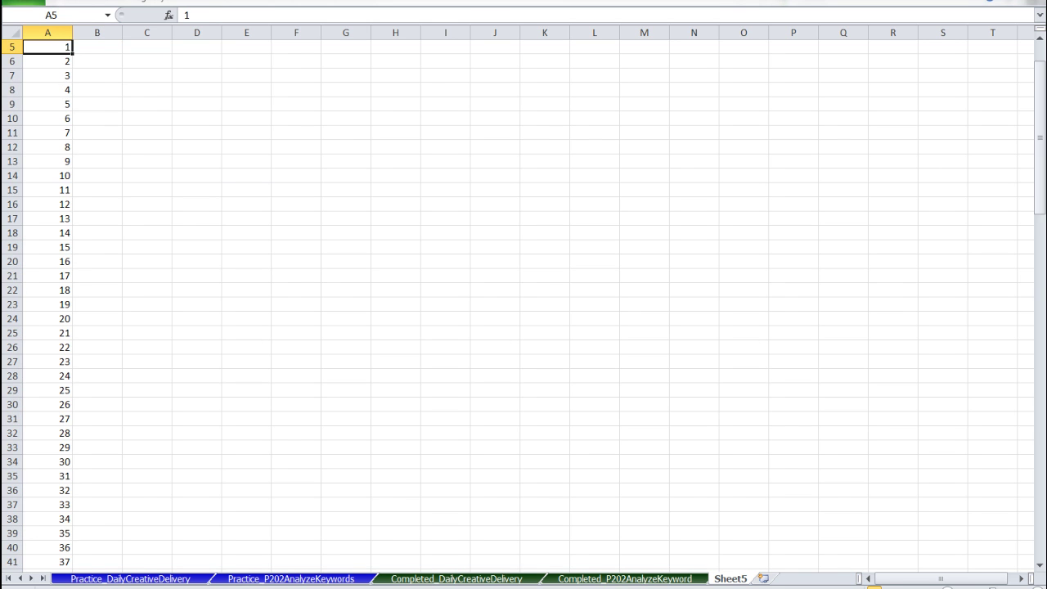
Step: Type headers Keyword, Copy, Impression, Cost and Clicks across B4:F4
key("ctrl+Up")
left_click(97, 89)
type("Keyword")
key("Tab")
type("Copy")
key("Tab")
type("Impression")
key("Tab")
type("Cost")
key("Tab")
type("Clicks")
key("Tab")
Step: Continue the headers with CTR, CPM, Conv, Revenue, Profit and ROI through L4
type("CTR")
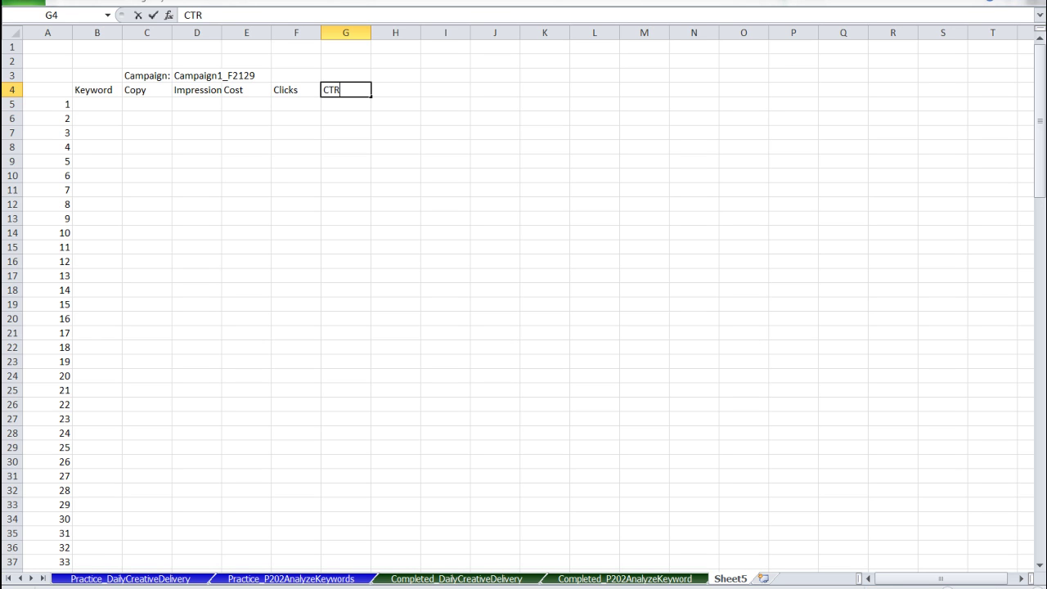
key("Tab")
type("CPM")
key("Tab")
type("Conve")
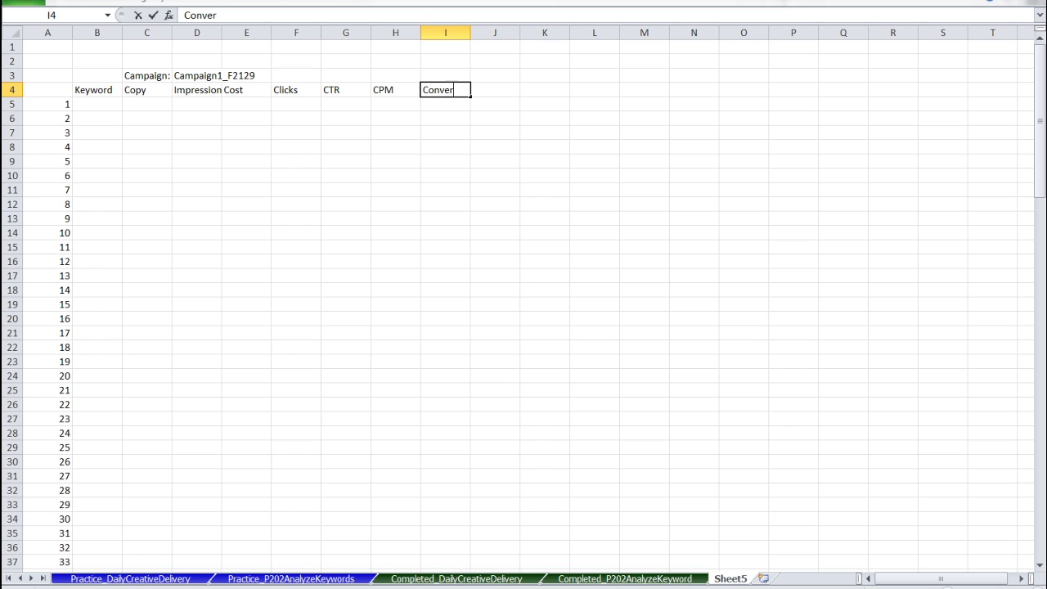
key("BackSpace")
key("Tab")
type("Revenue")
key("Tab")
type("Profit")
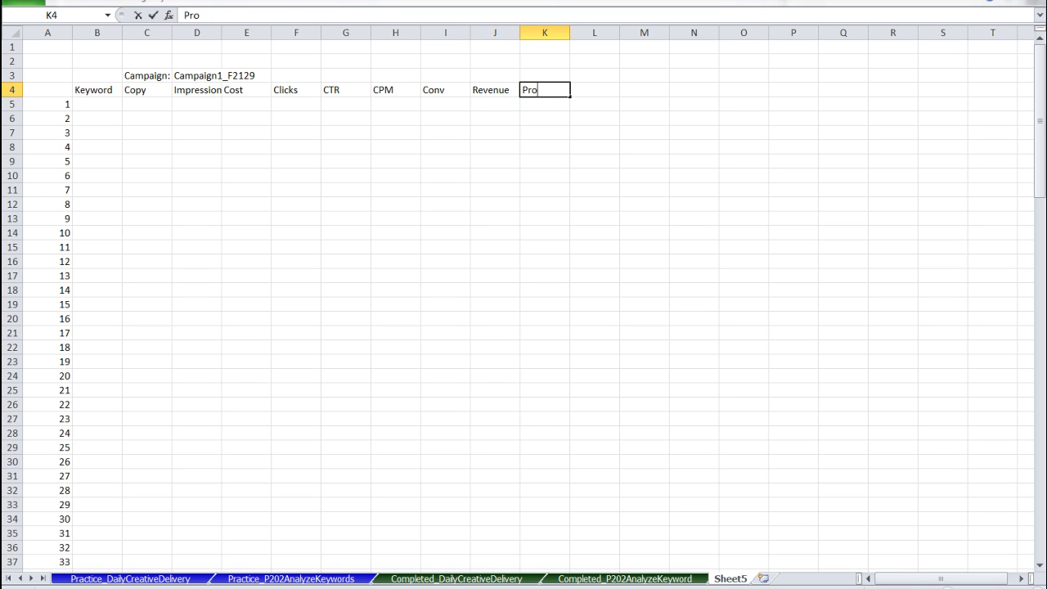
key("Tab")
type("ROI")
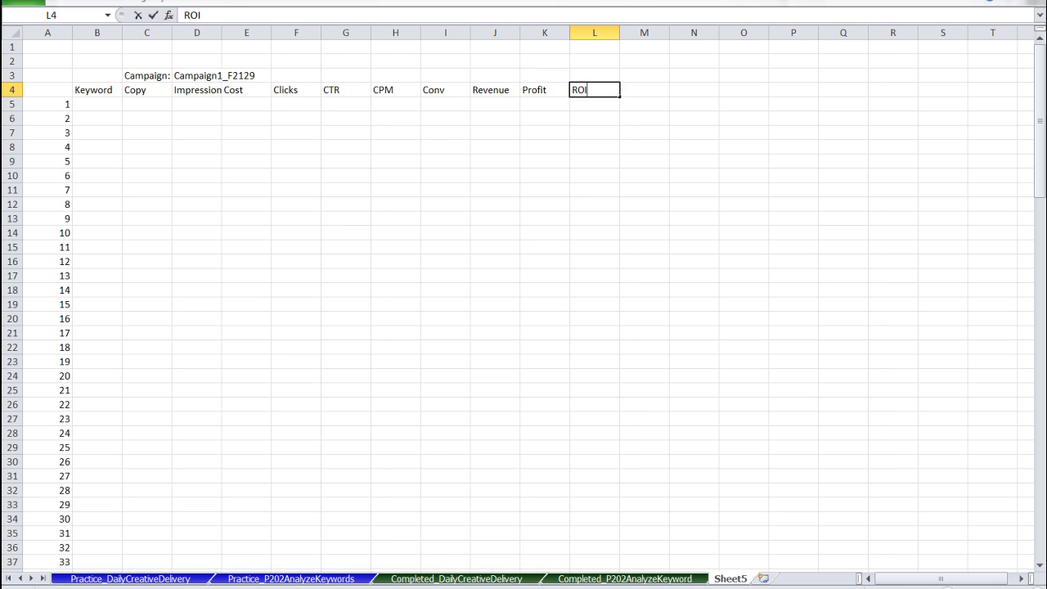
left_click(201, 90)
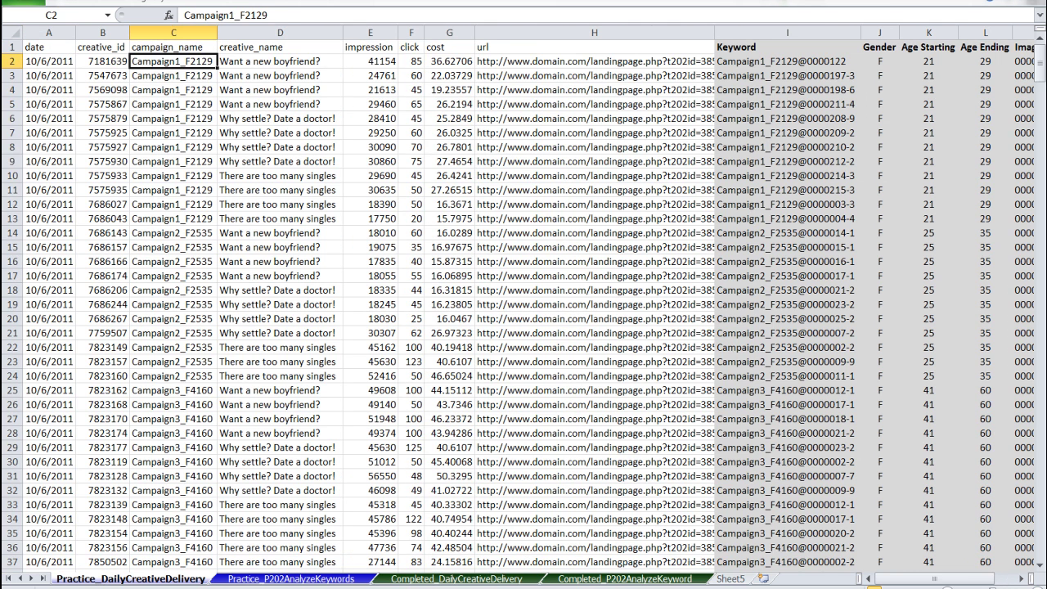
Step: Begin an =if(and( formula in N2 of the data sheet
key("Right")
left_click(985, 61)
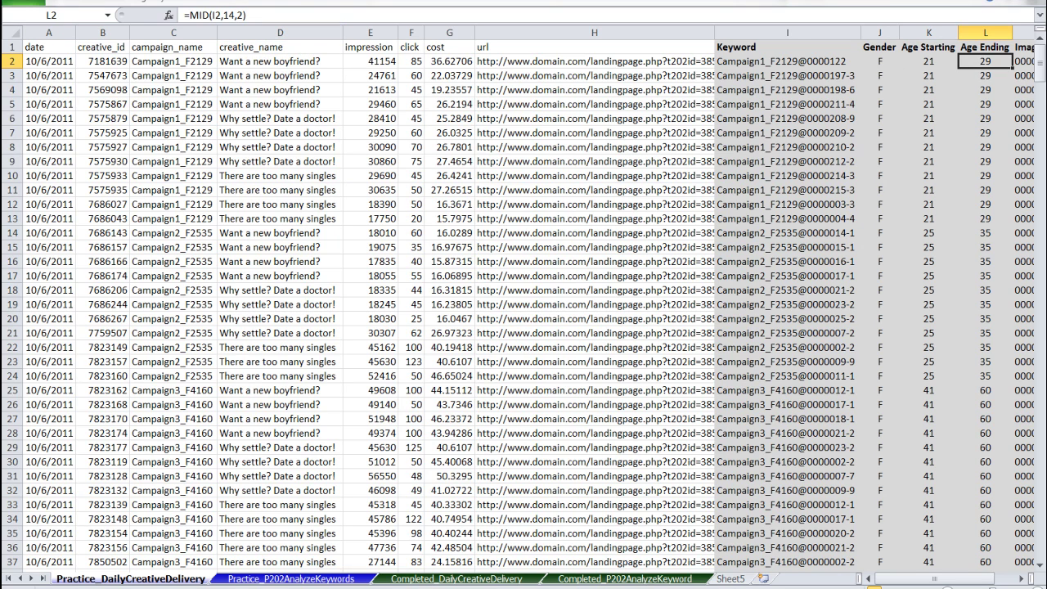
key("Right")
key("Right")
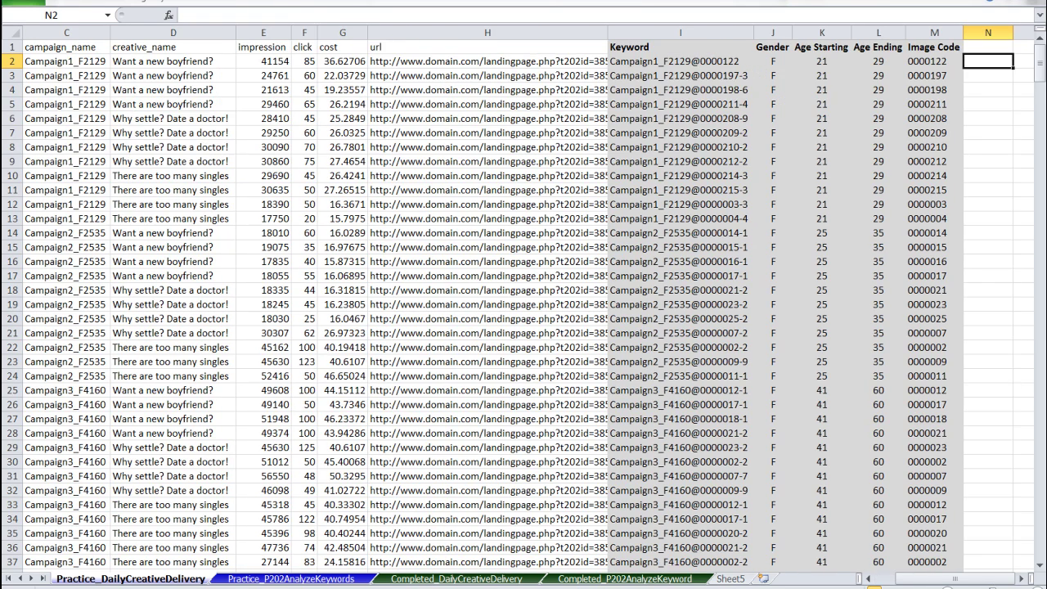
type("=if(")
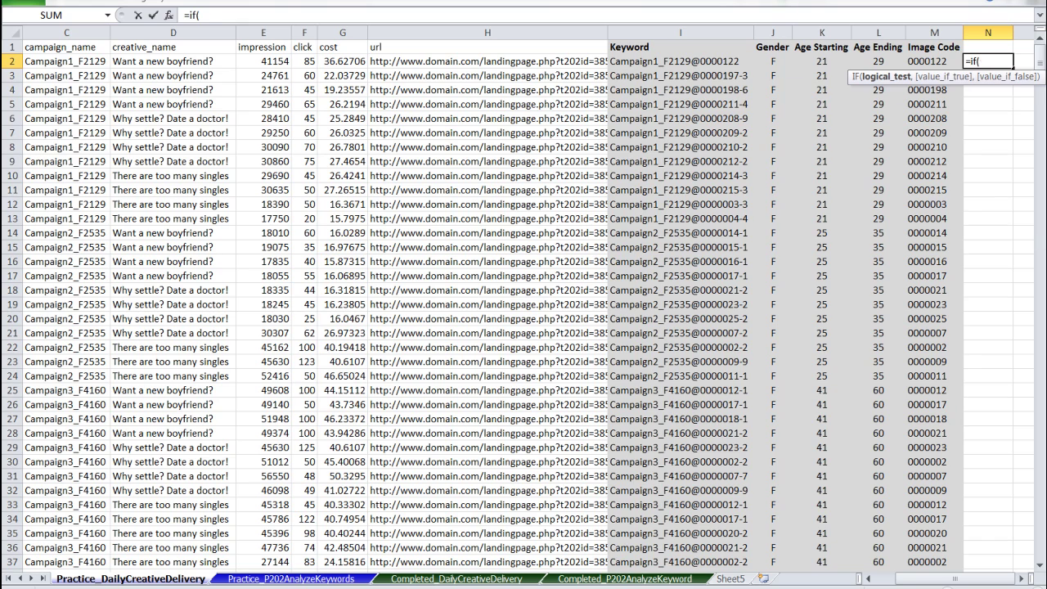
type("and")
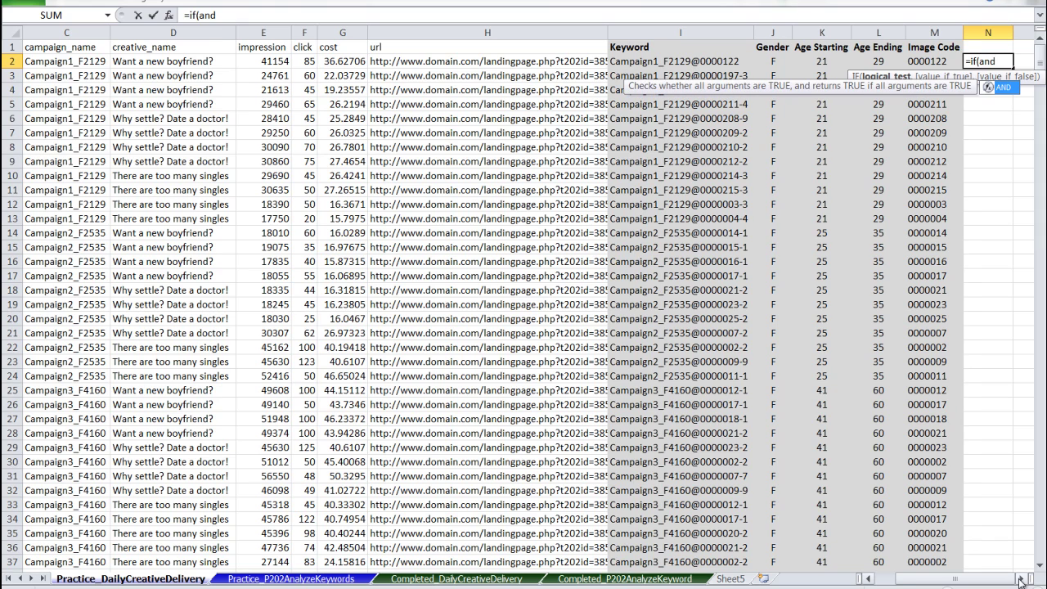
left_click(1020, 579)
left_click(1020, 579)
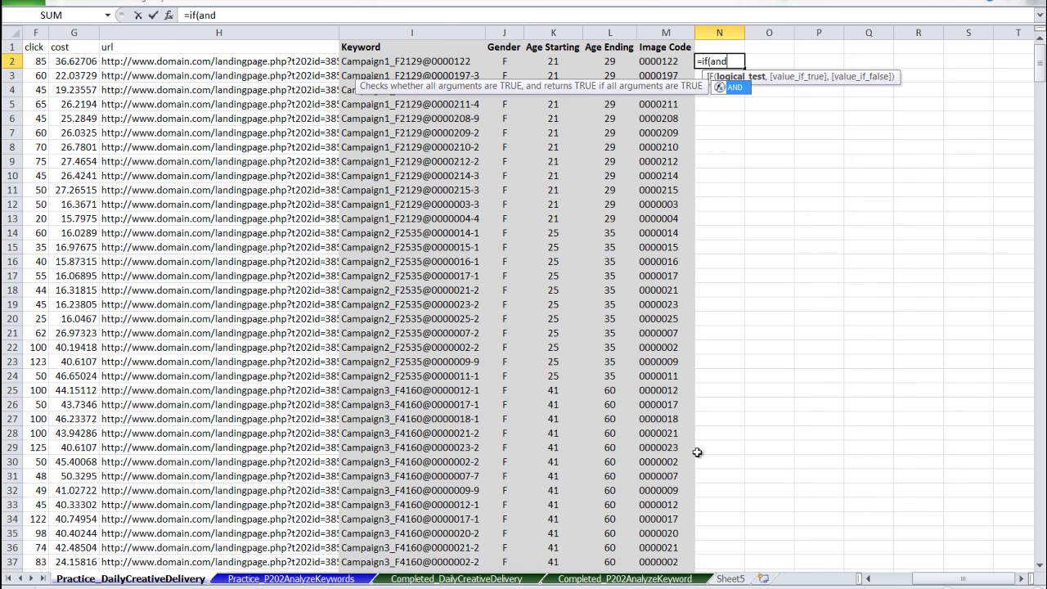
type("(")
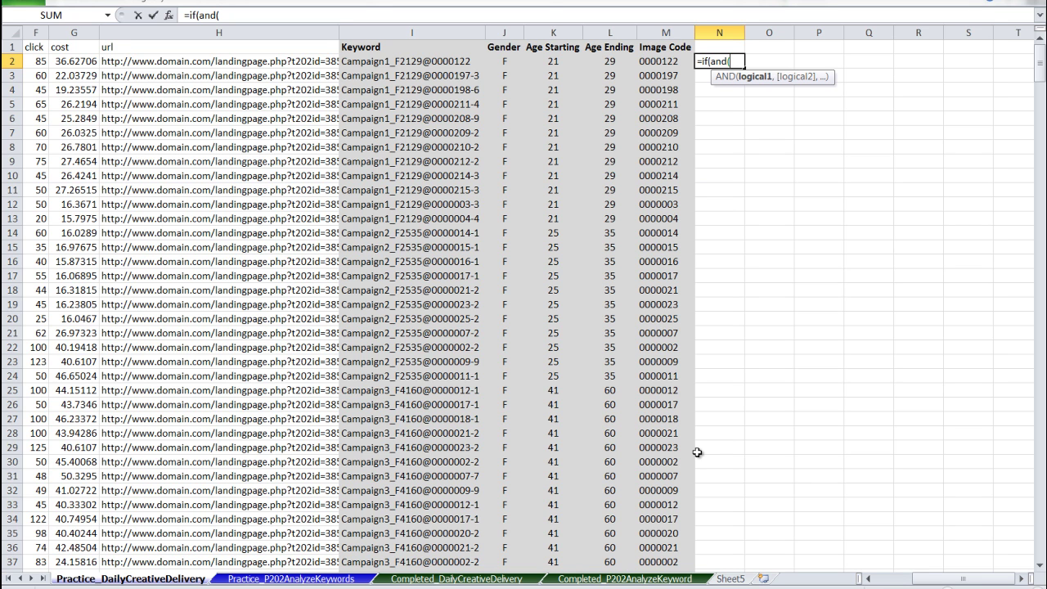
Step: Add the condition C2=Sheet5!$D$3 to the formula's AND
key("Left")
key("Left")
key("Left")
key("Left")
key("ctrl+Left")
key("Right")
key("Right")
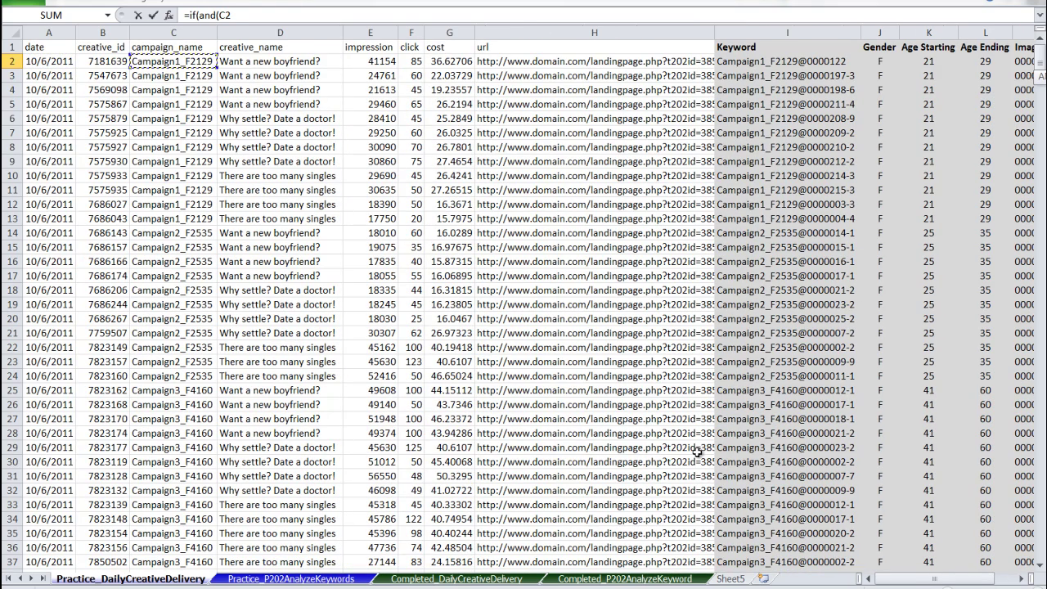
type("=")
key("ctrl+Page_Down")
key("ctrl+Page_Down")
key("ctrl+Page_Down")
key("ctrl+Page_Down")
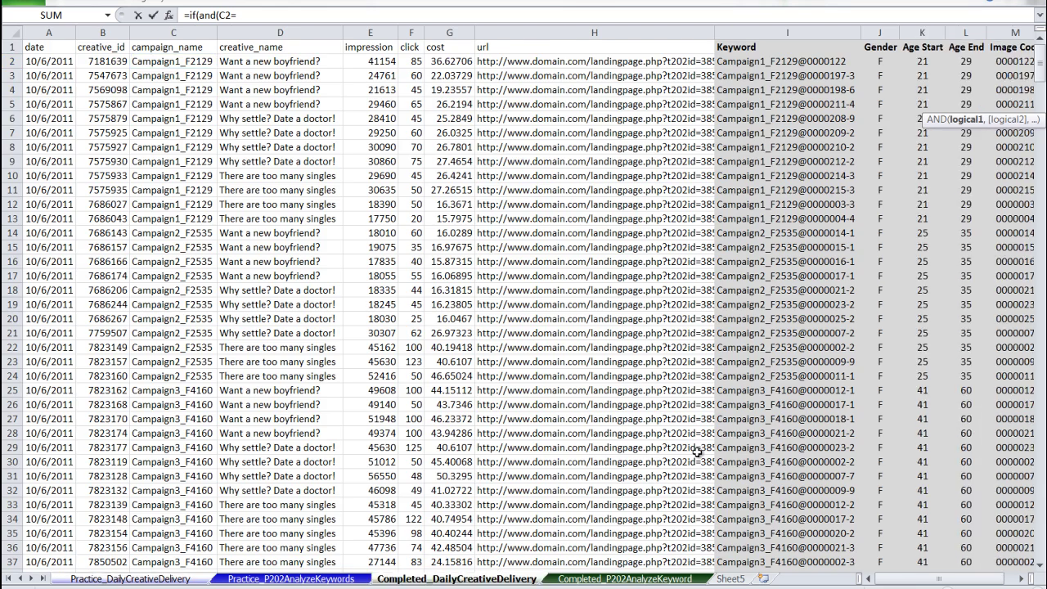
left_click(210, 81)
key("F4")
type(",")
key("ctrl+Page_Up")
key("ctrl+Page_Up")
key("ctrl+Page_Up")
key("ctrl+Page_Up")
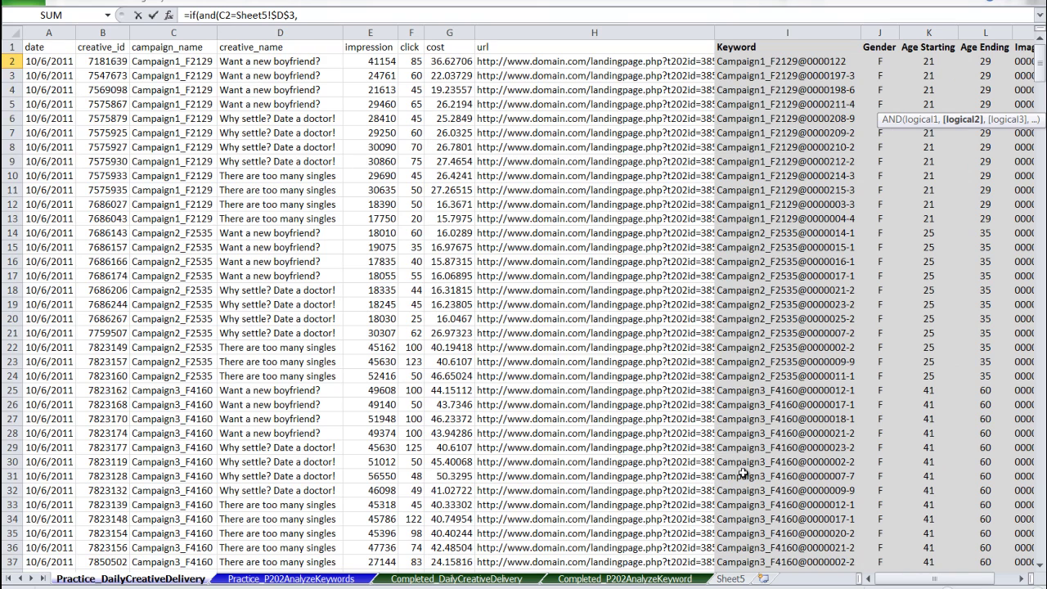
Step: Add countif(I$1:I1,I2)=0 to N2's AND, close it and start max(
left_click(1023, 578)
left_click(1023, 579)
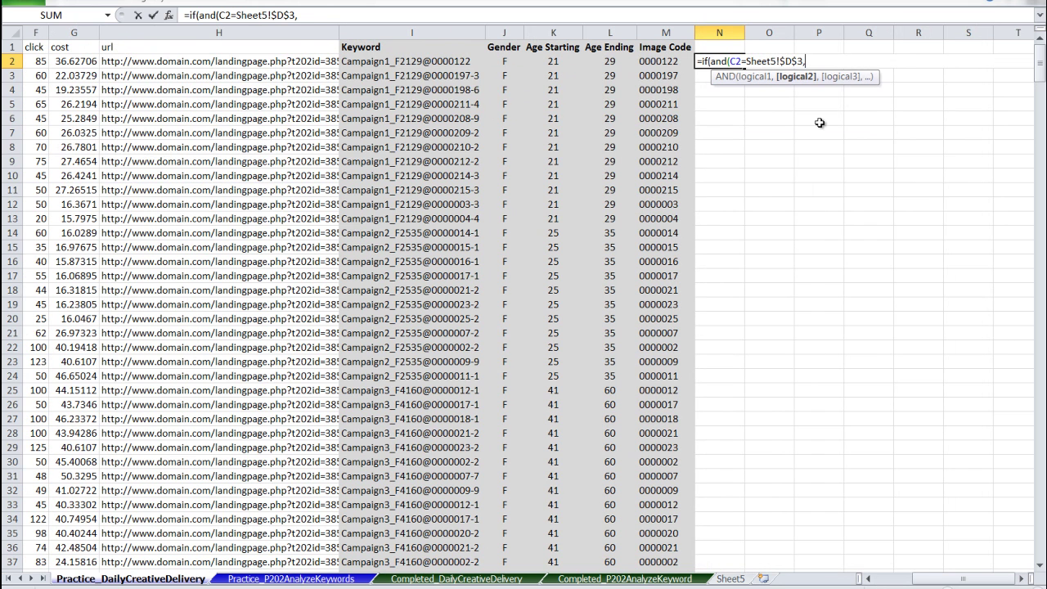
type("countif(")
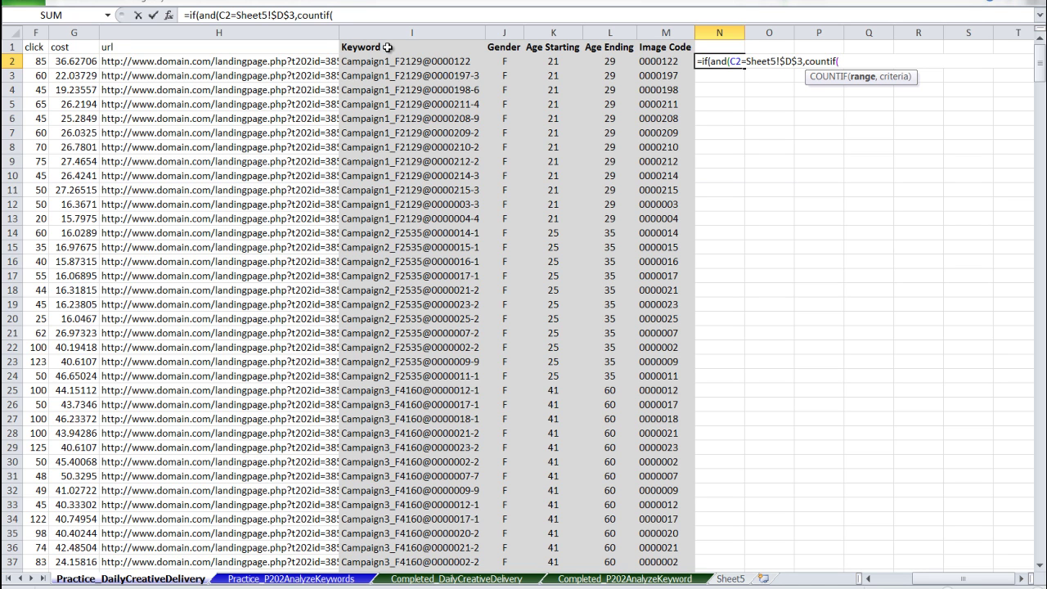
type("I")
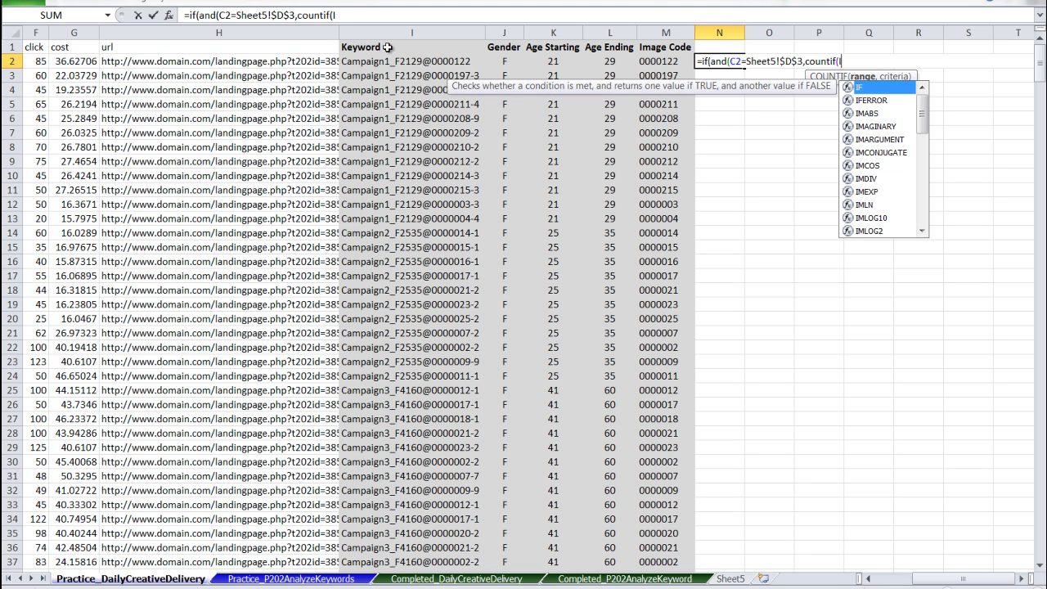
type("1")
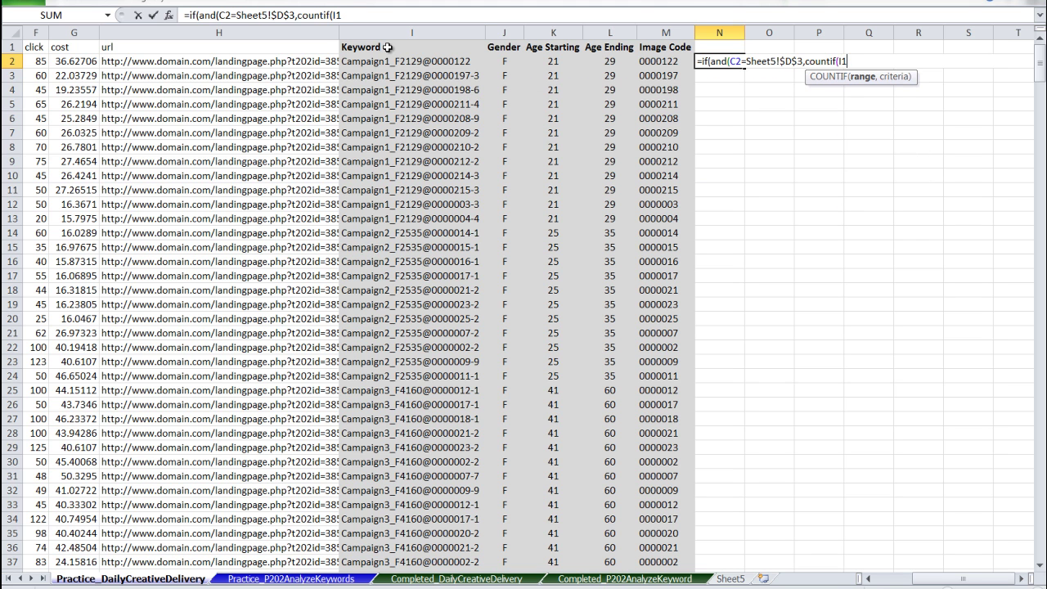
type(":I1")
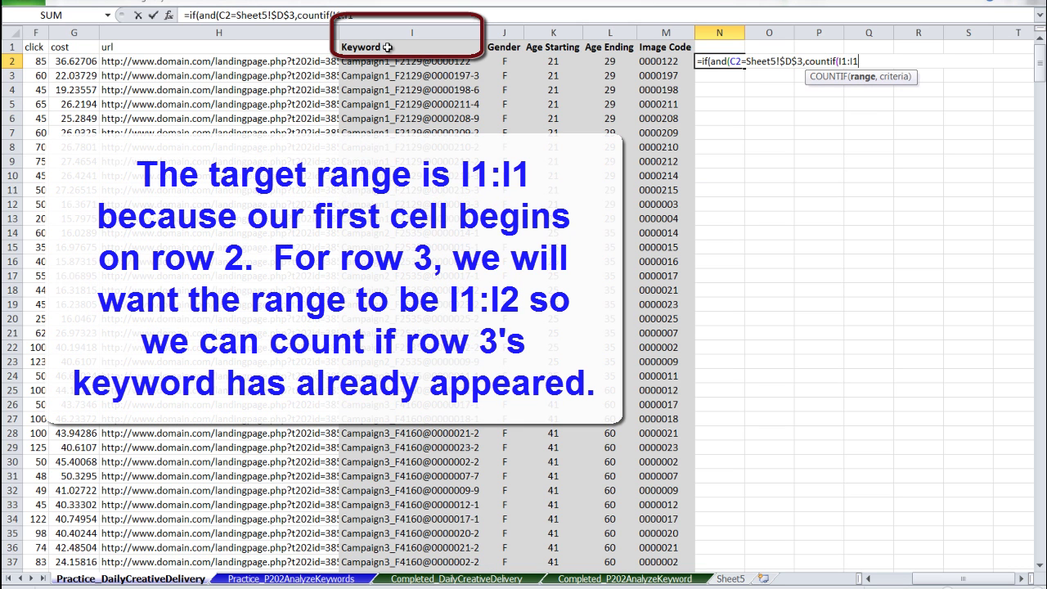
key("F4")
key("F4")
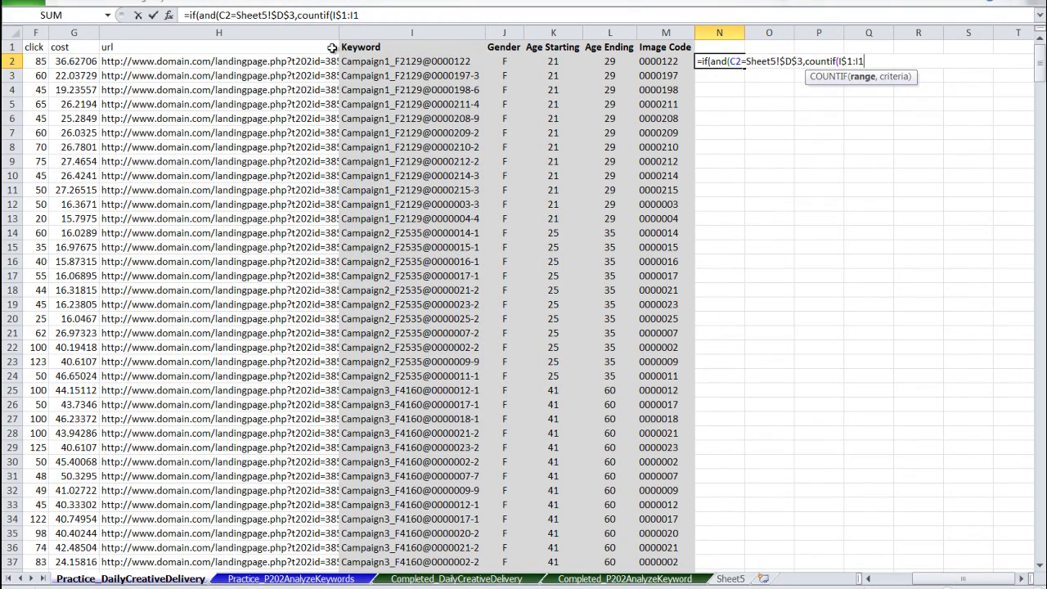
type(",I2")
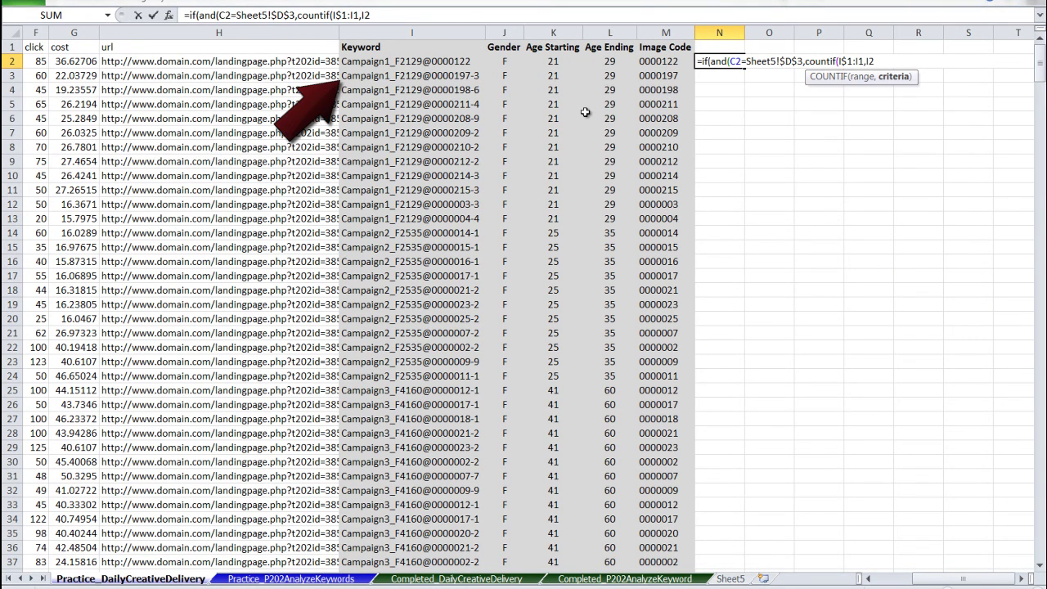
type(")=0")
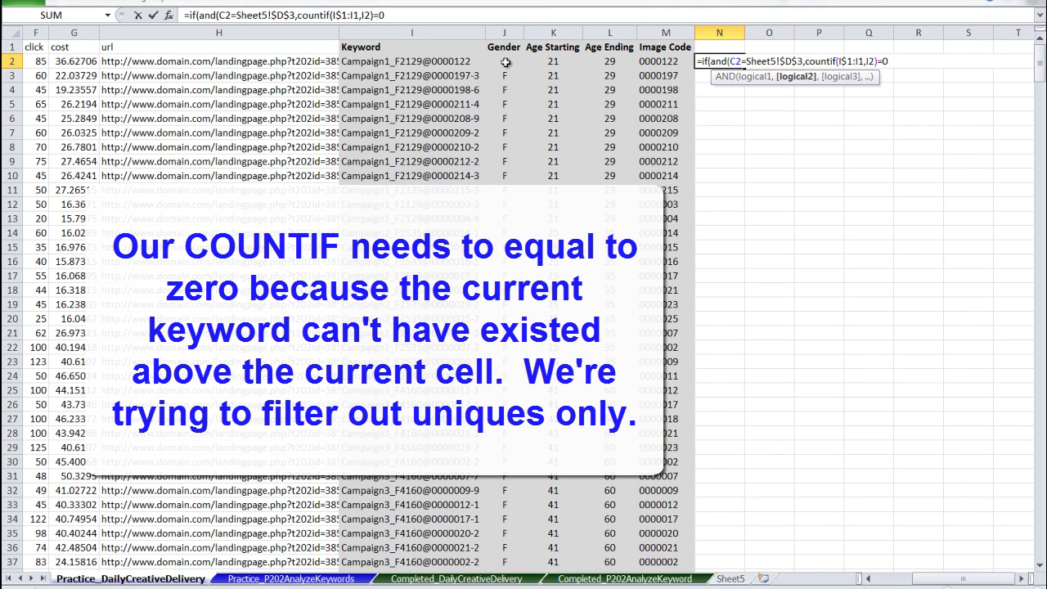
type(")")
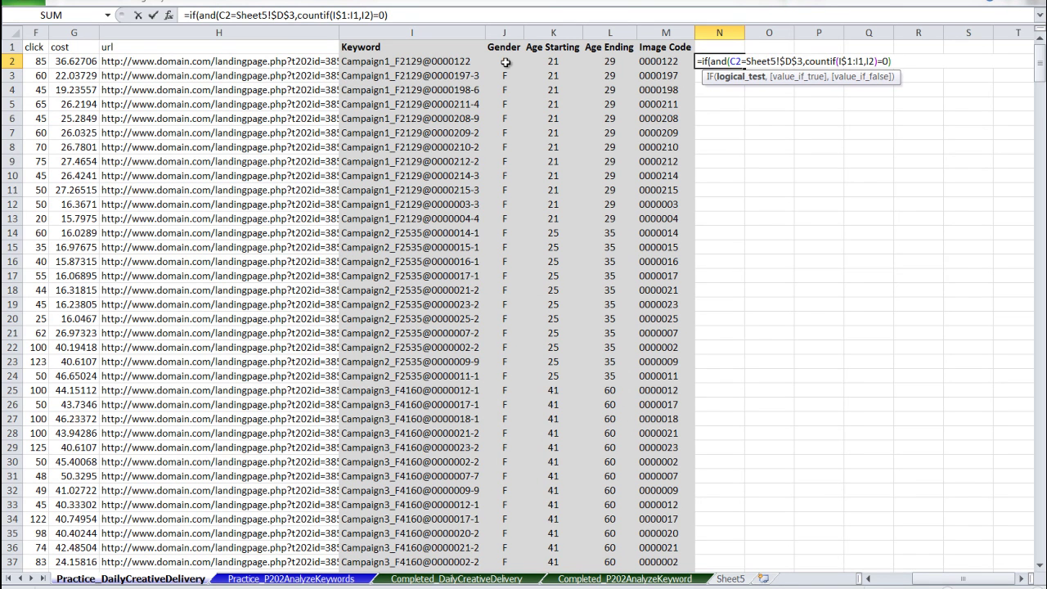
type(",")
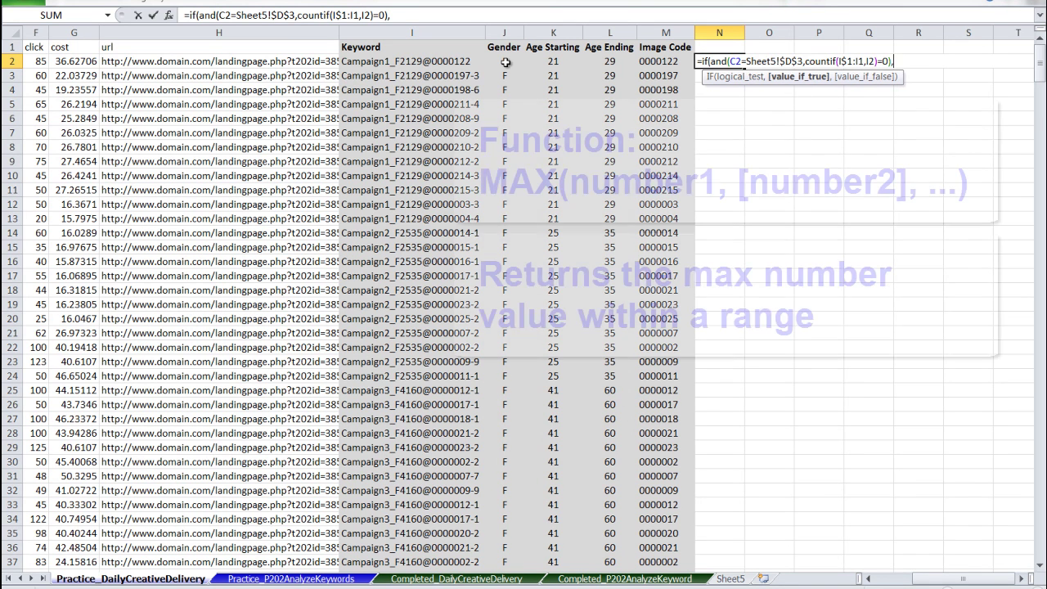
type("max(")
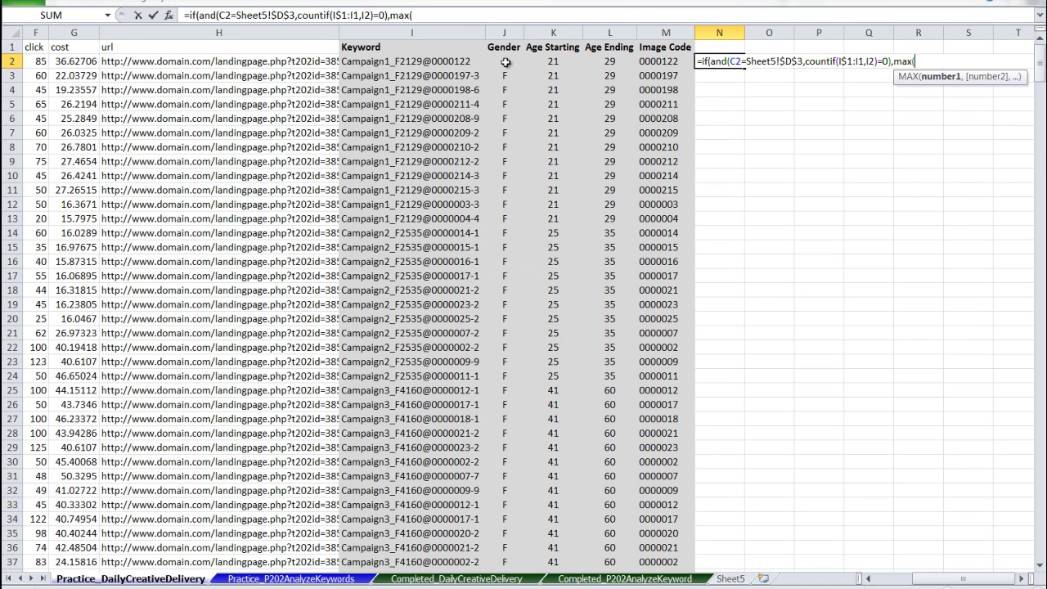
Step: Complete N2's formula with MAX(N$1:N$1)+1 and a "" fallback, and commit it
left_click(723, 47)
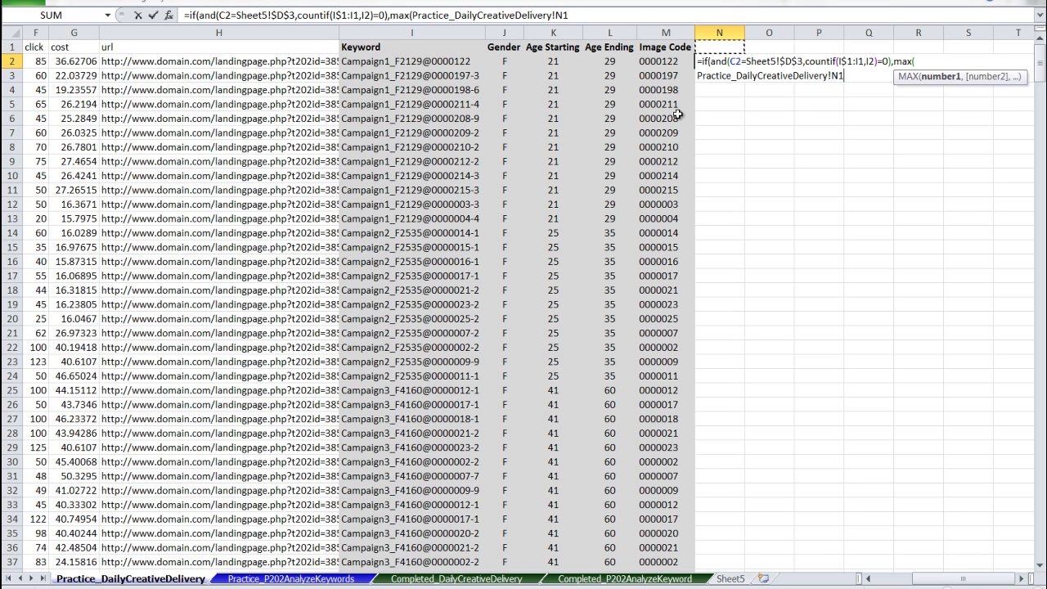
type(":N1")
left_click_drag(837, 79, 860, 77)
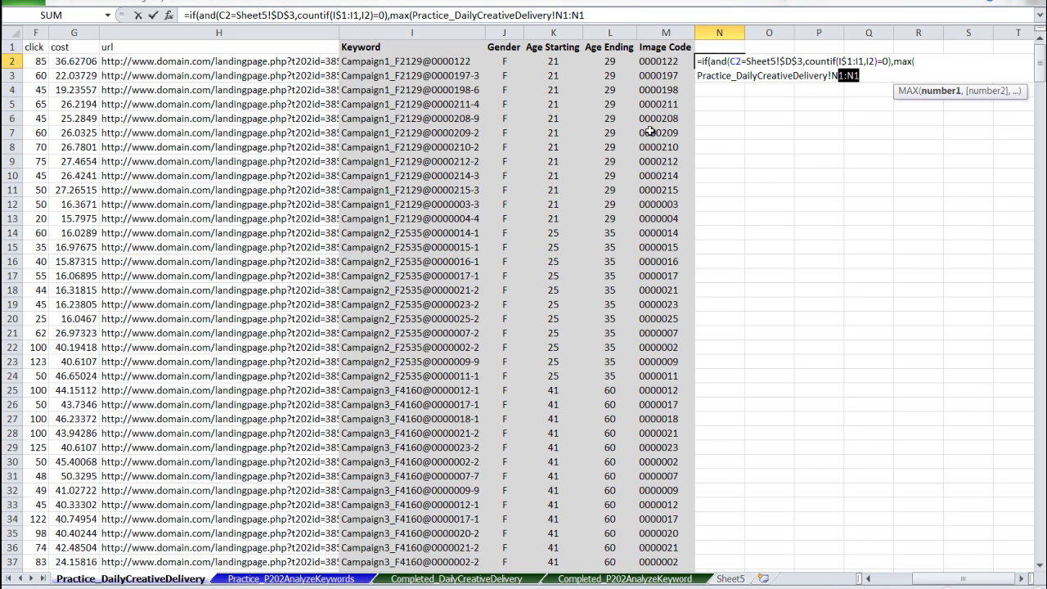
key("F4")
key("F4")
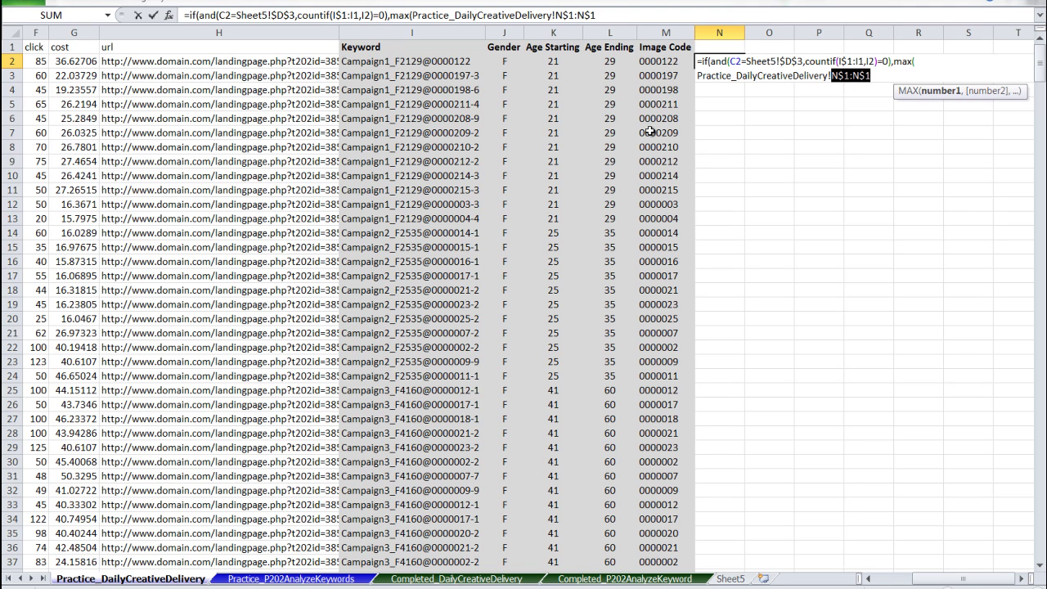
left_click(881, 75)
type(")+1")
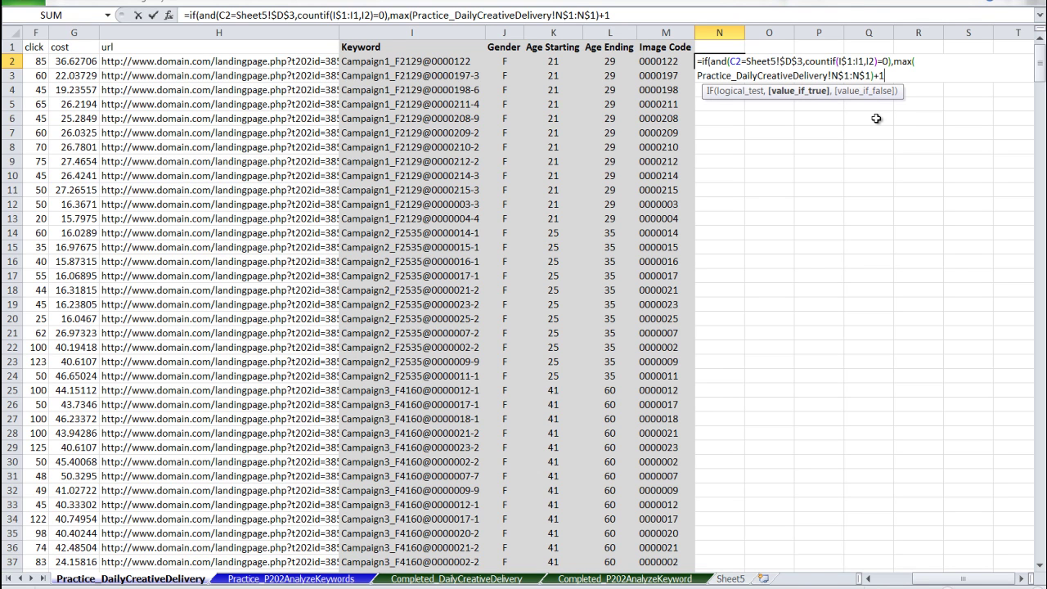
type(",")
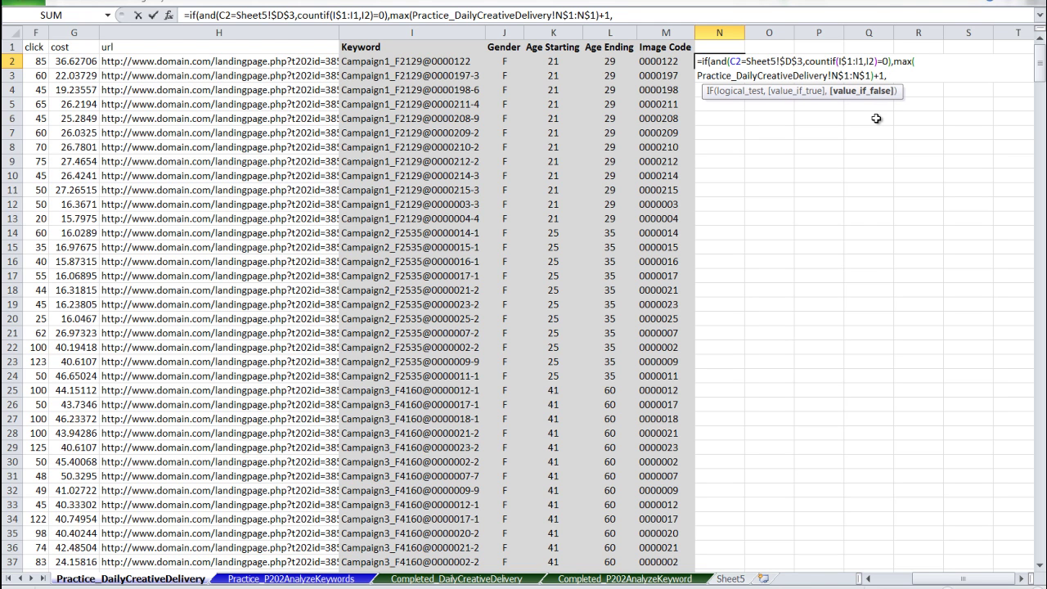
type("\"\")")
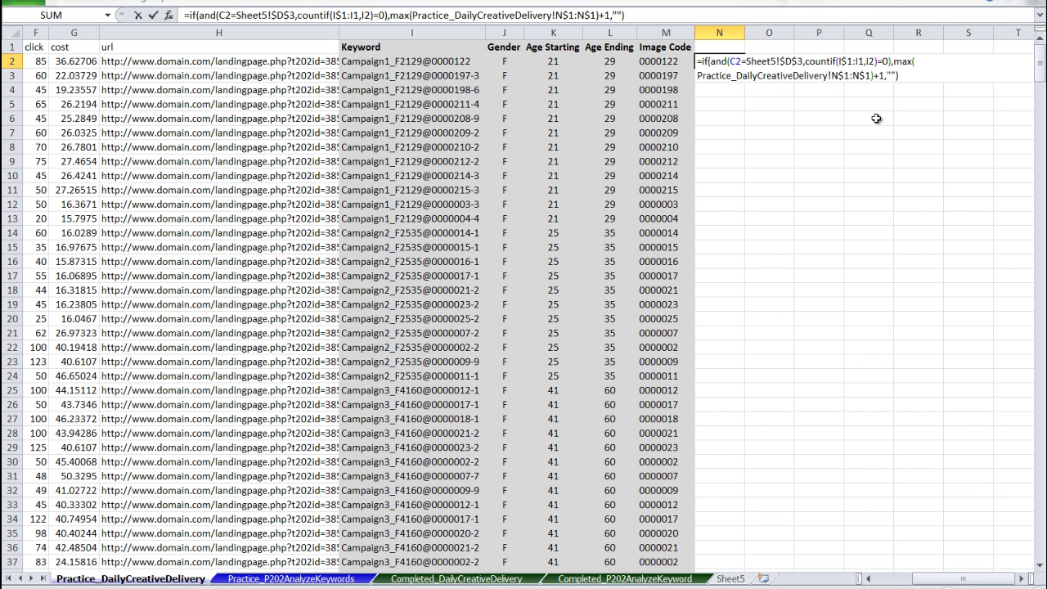
key("ctrl+Return")
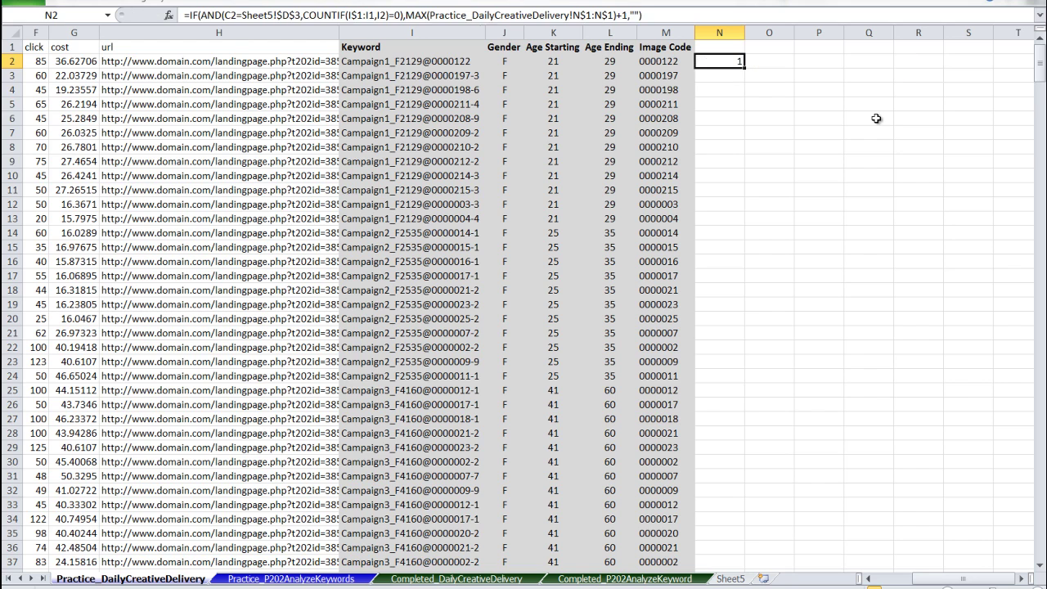
Step: Copy N2's formula down N2:N500 and reopen N2 for editing
key("ctrl+c")
key("Left")
key("ctrl+Down")
key("Right")
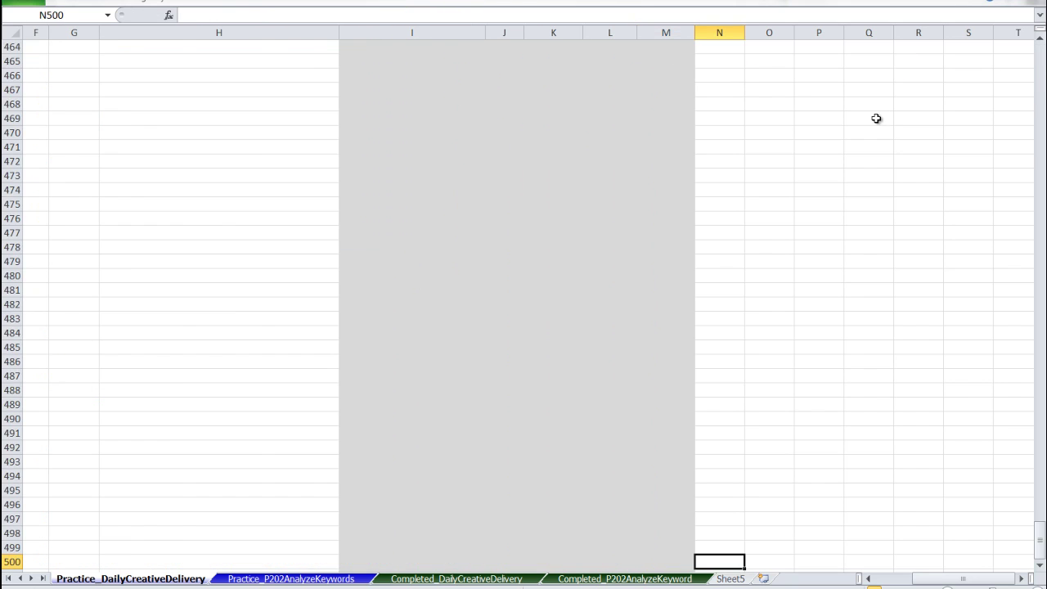
key("ctrl+shift+Up")
key("Return")
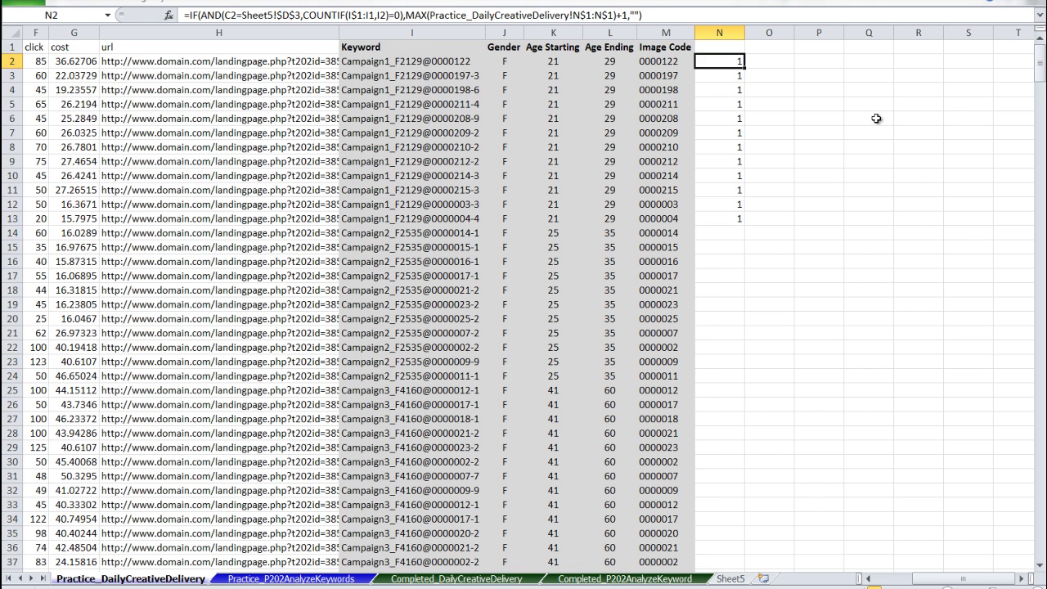
key("F2")
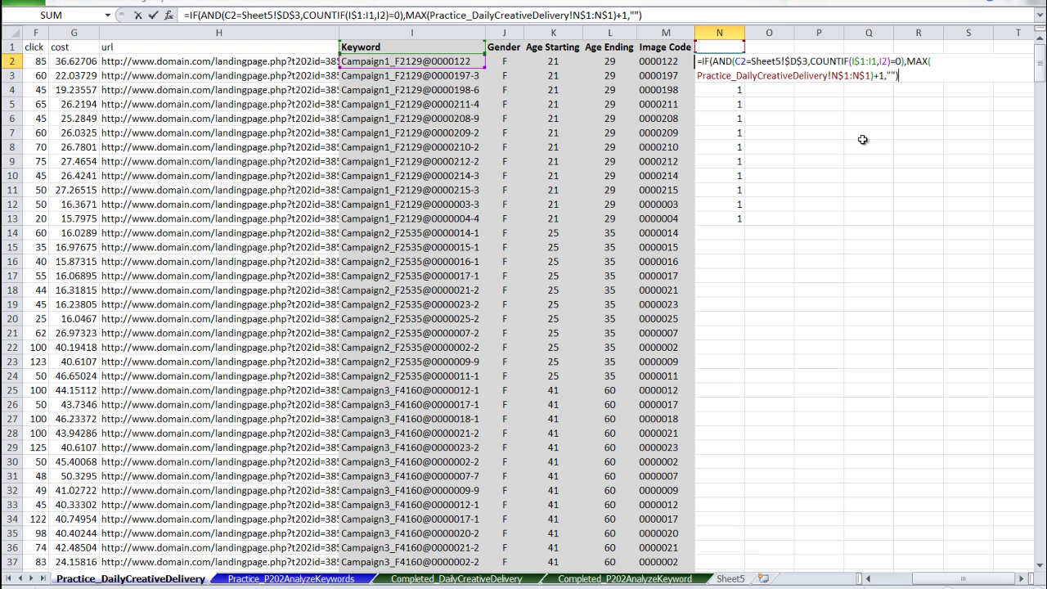
Step: Correct the MAX range to N$1:N1, refill N2:N500, and go to Sheet5
left_click(869, 76)
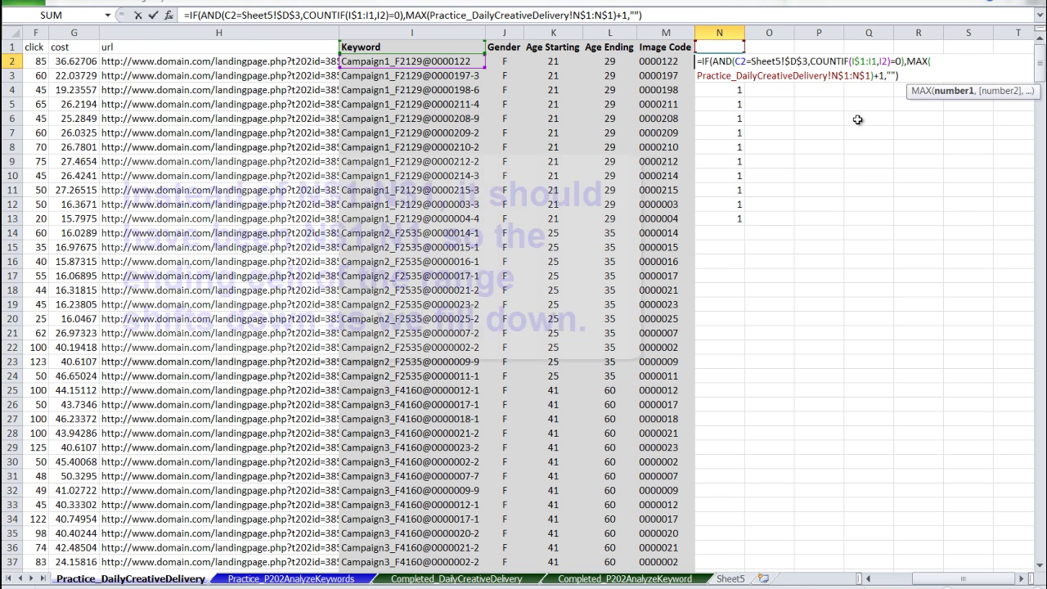
key("BackSpace")
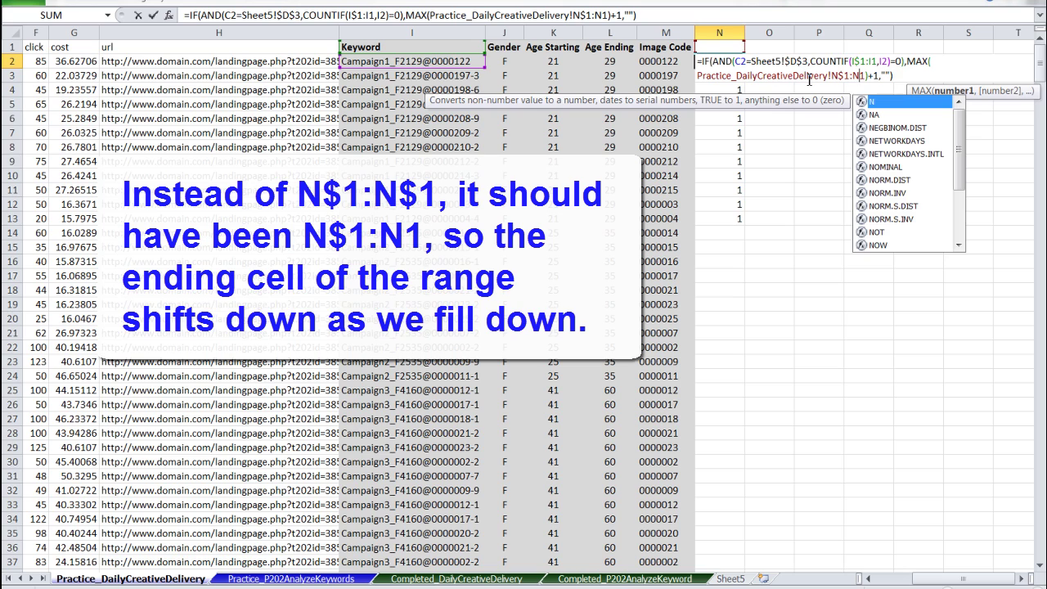
key("ctrl+Return")
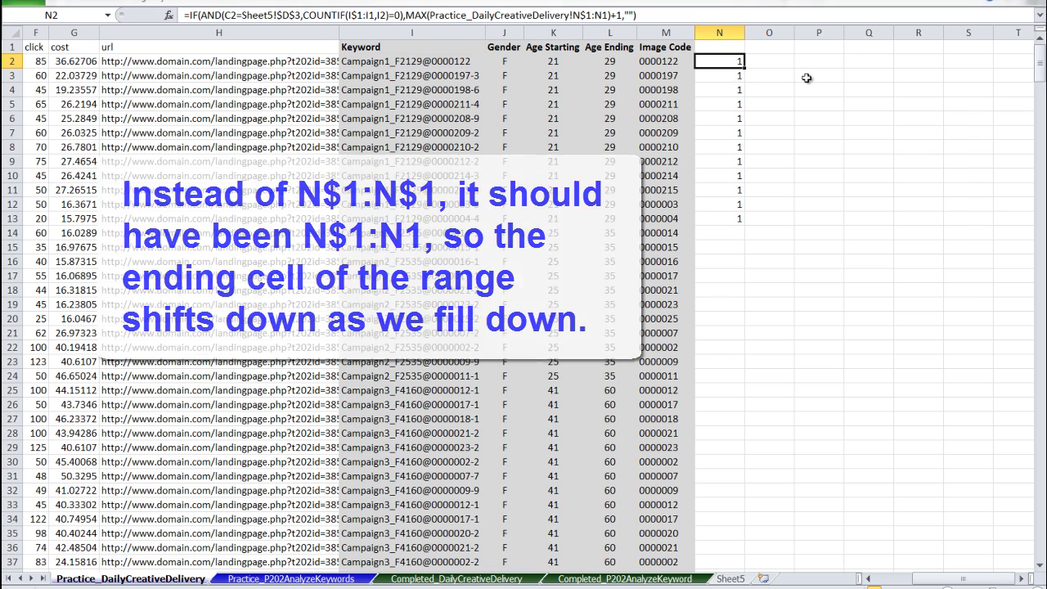
key("ctrl+Down")
key("ctrl+shift+Up")
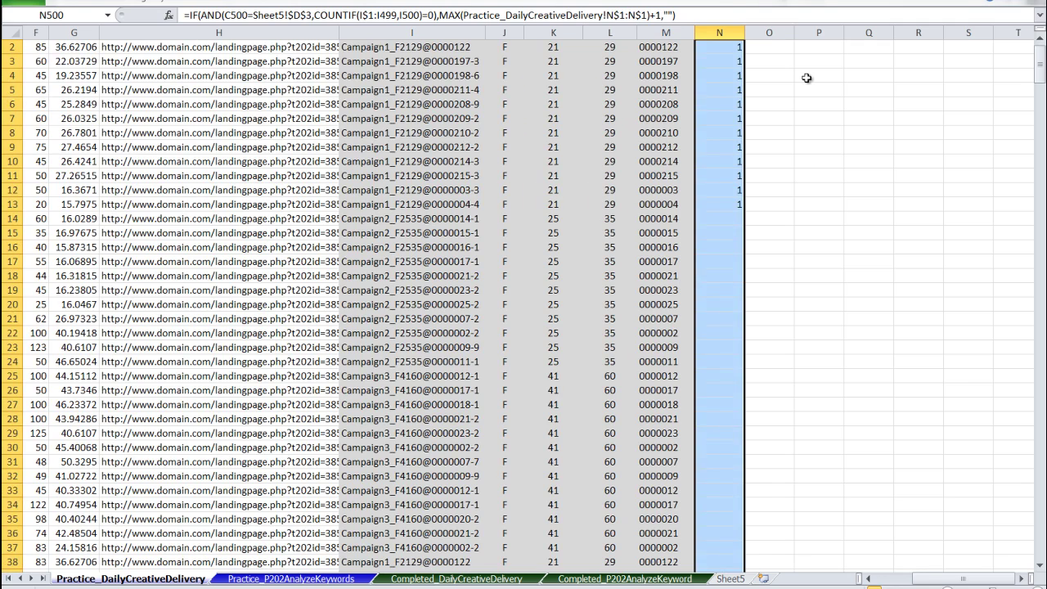
key("ctrl+d")
key("ctrl+Up")
key("ctrl+Up")
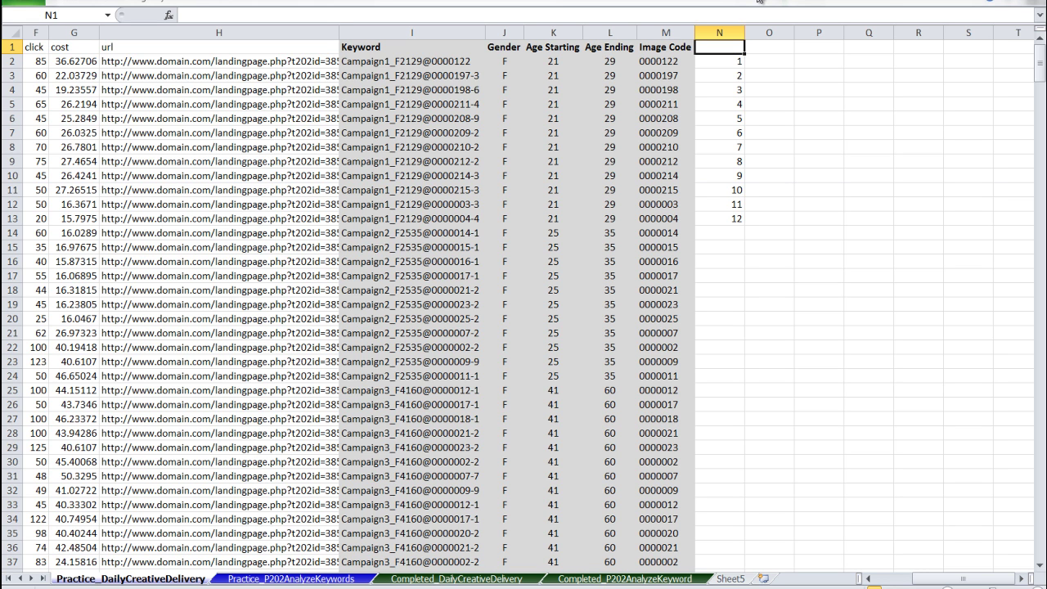
key("ctrl+Page_Down")
key("ctrl+Page_Down")
key("ctrl+Page_Down")
key("ctrl+Page_Down")
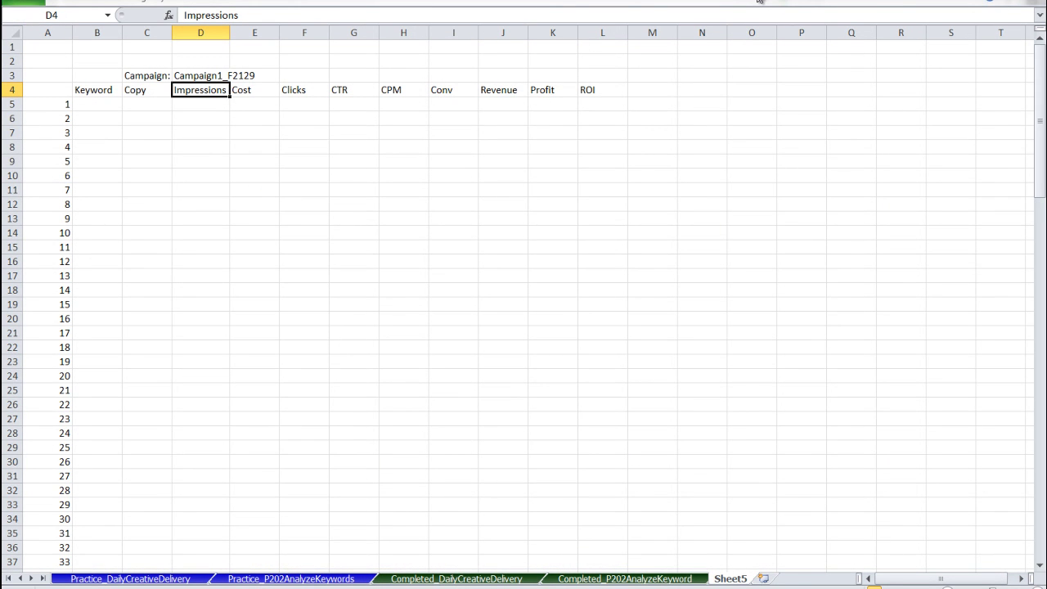
Step: Start B5's INDEX formula on the data sheet's absolute range $I$2:$I$500
left_click(103, 104)
type("=")
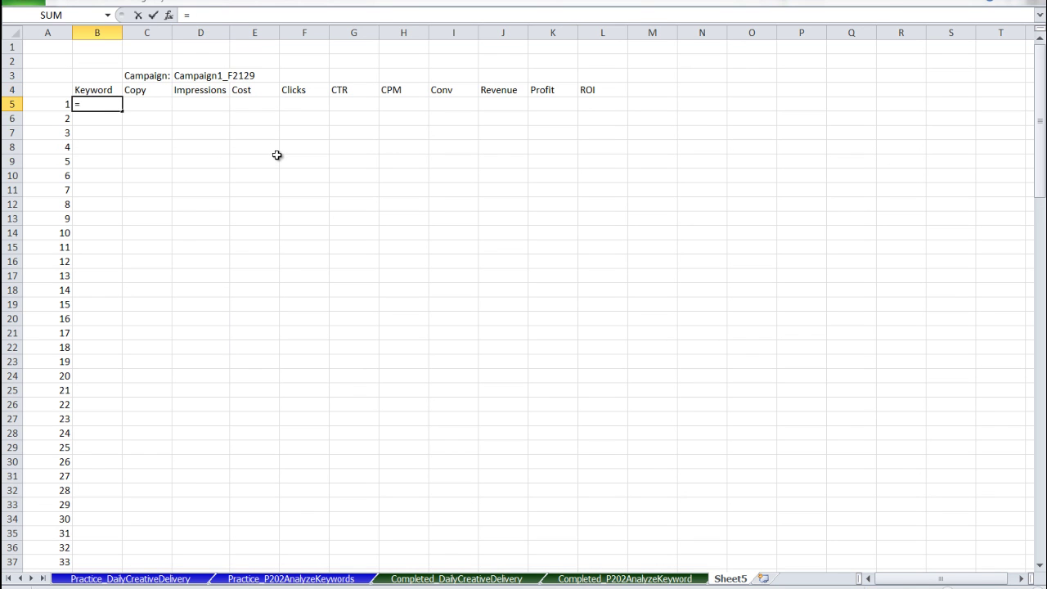
type("index(")
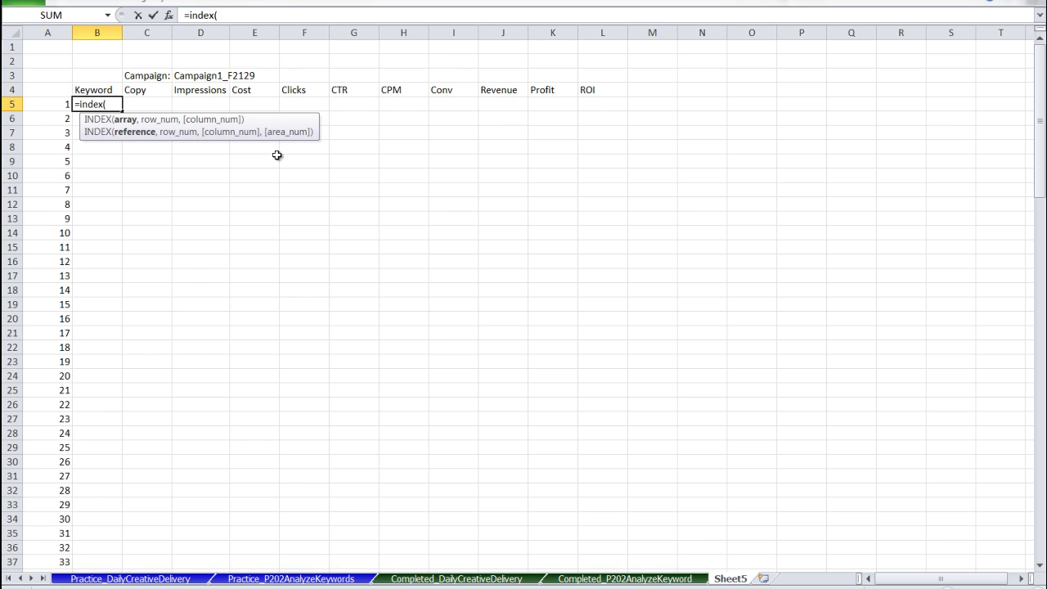
left_click(130, 578)
left_click(412, 60)
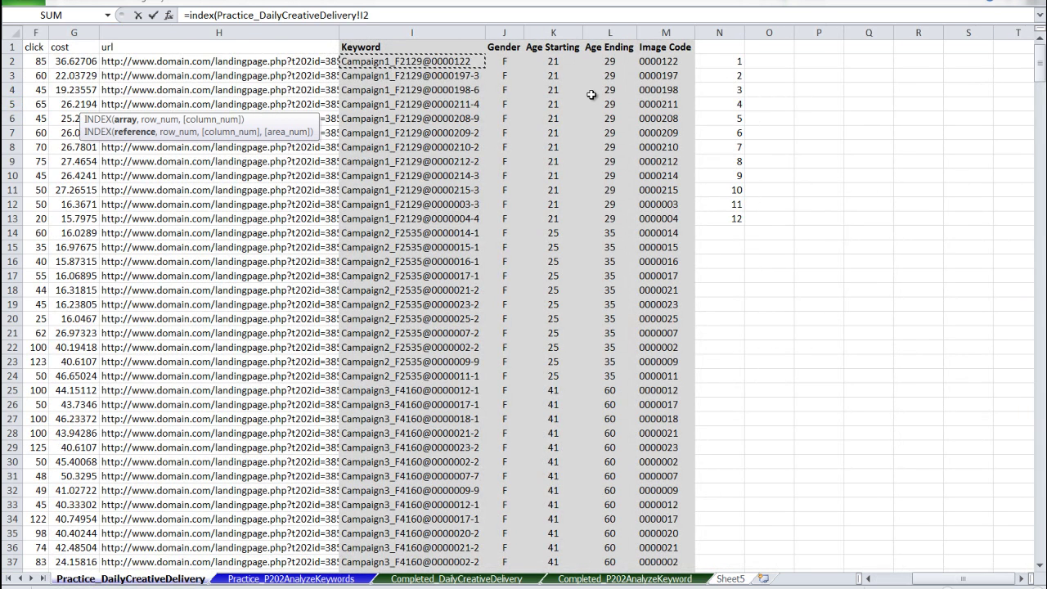
key("ctrl+shift+Down")
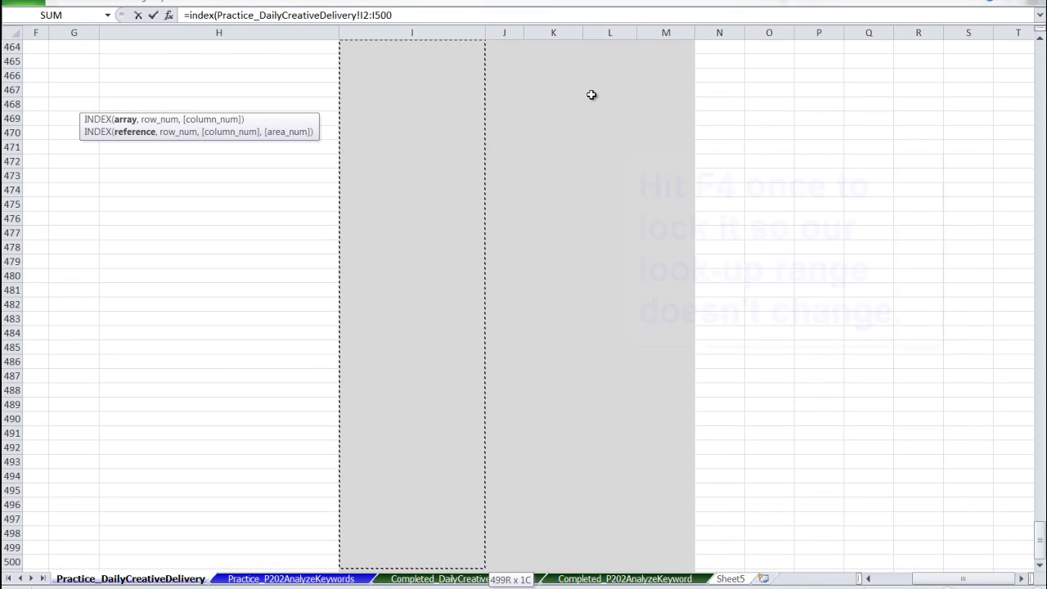
key("F4")
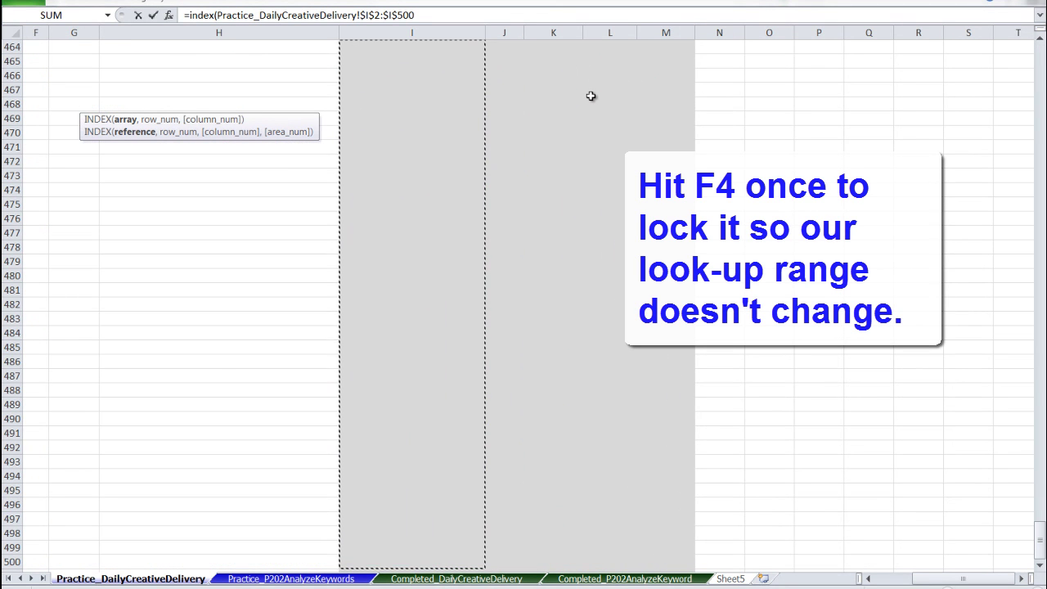
Step: Complete it with MATCH(Sheet5!$A5, Practice_DailyCreativeDelivery!$N$2:$N$500, 0) and confirm
type(",")
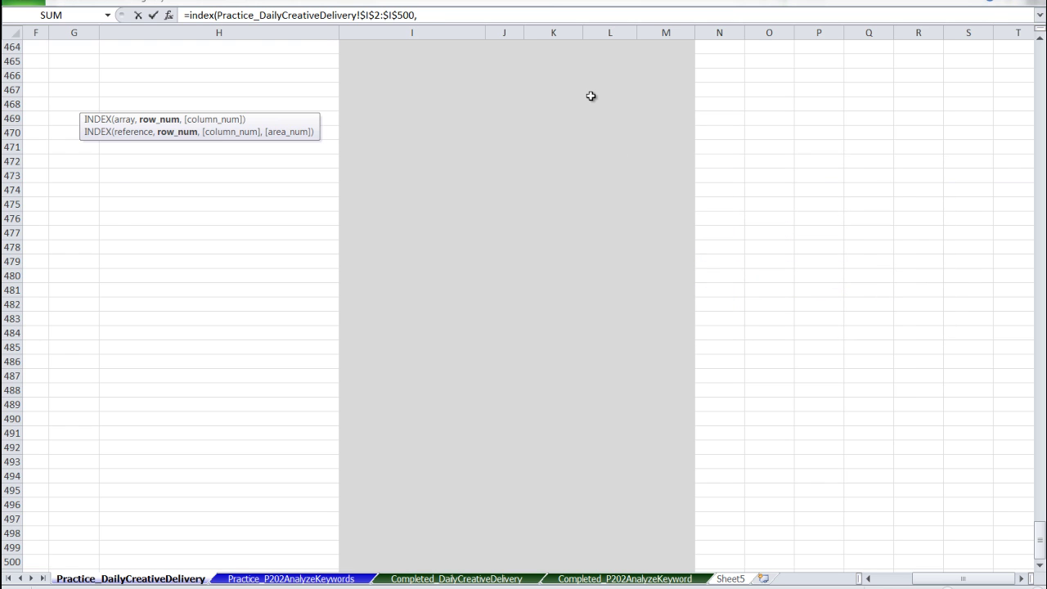
type("match(")
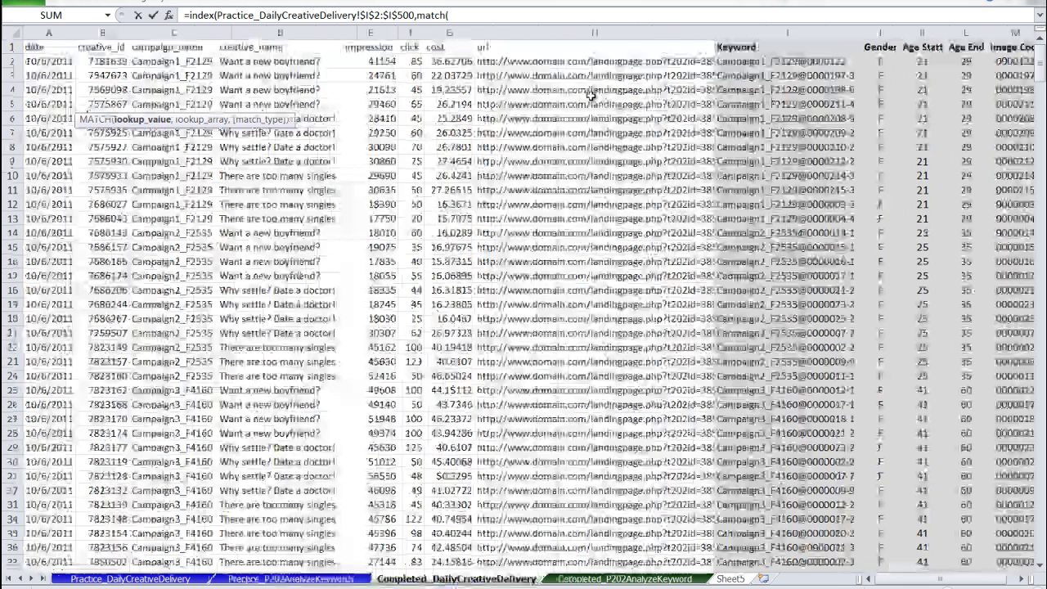
left_click(731, 579)
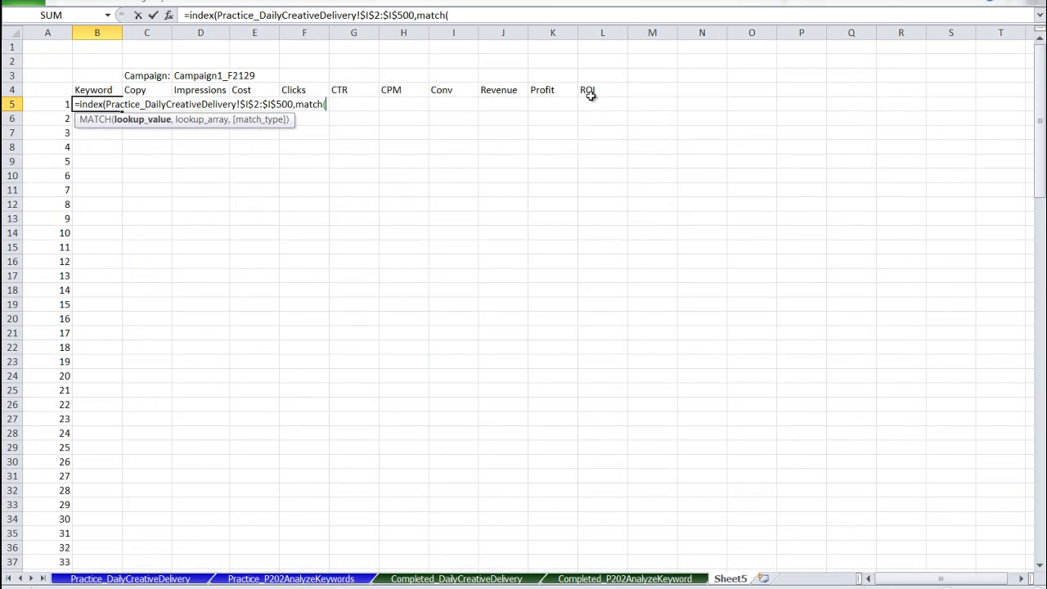
left_click(53, 104)
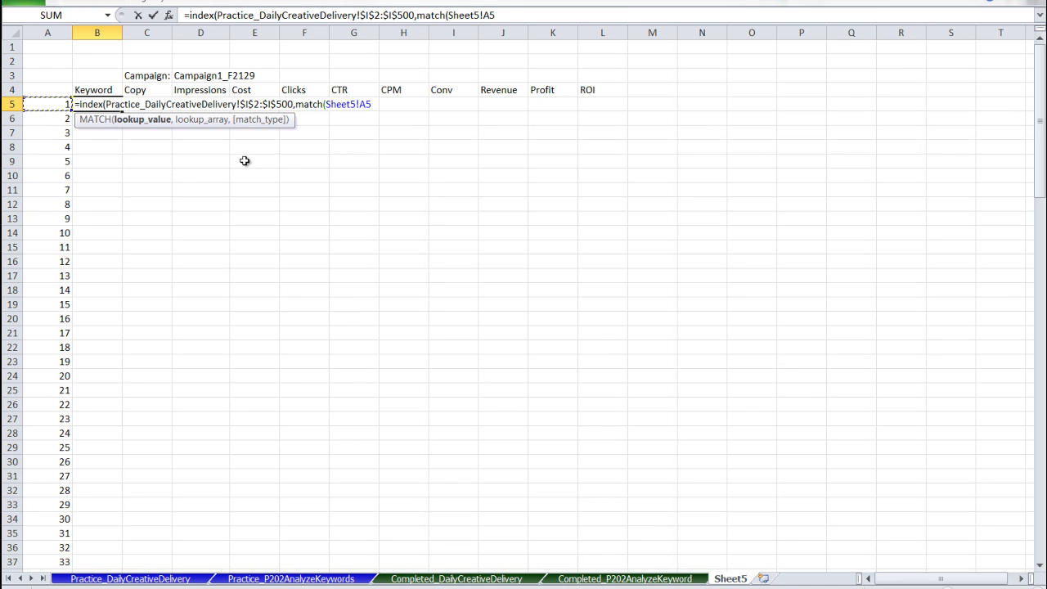
key("F4")
key("F4")
key("F4")
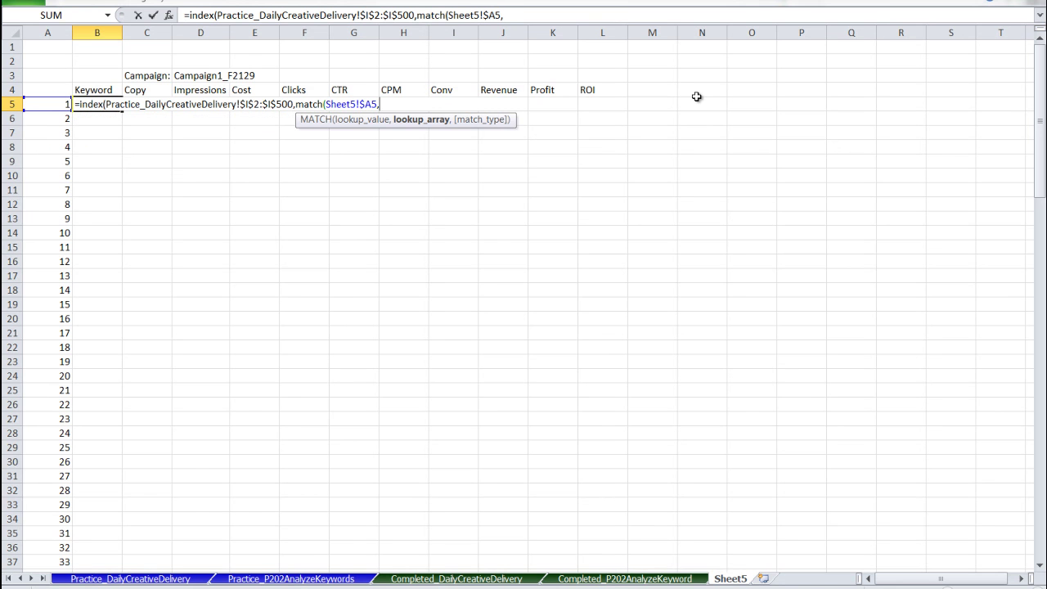
type(",")
key("ctrl+Page_Up")
key("ctrl+Page_Up")
key("ctrl+Page_Up")
key("ctrl+Page_Up")
left_click(718, 64)
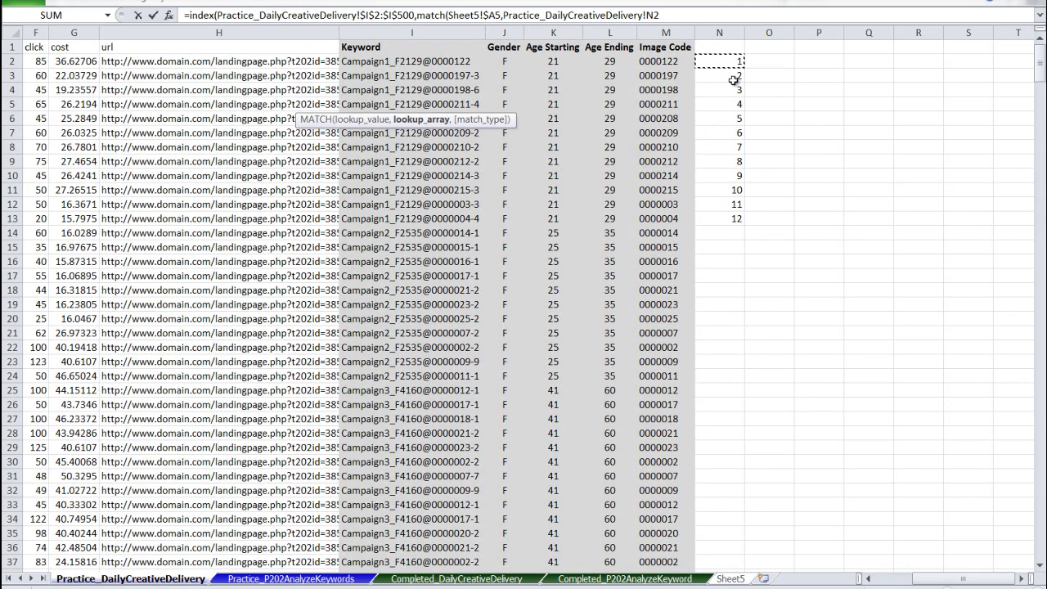
key("ctrl+shift+Down")
key("F4")
type(",")
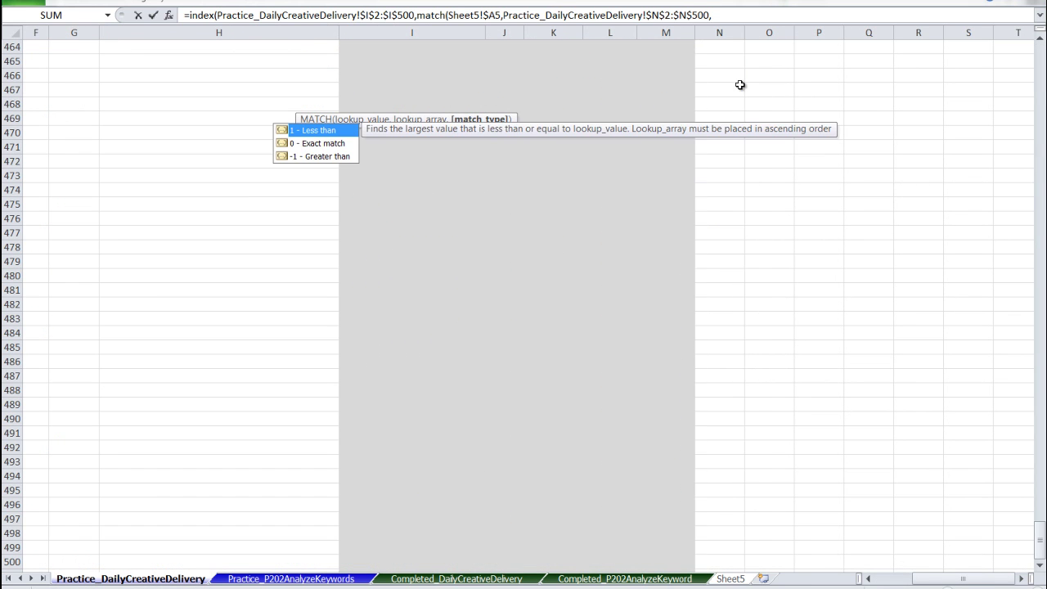
type("0))")
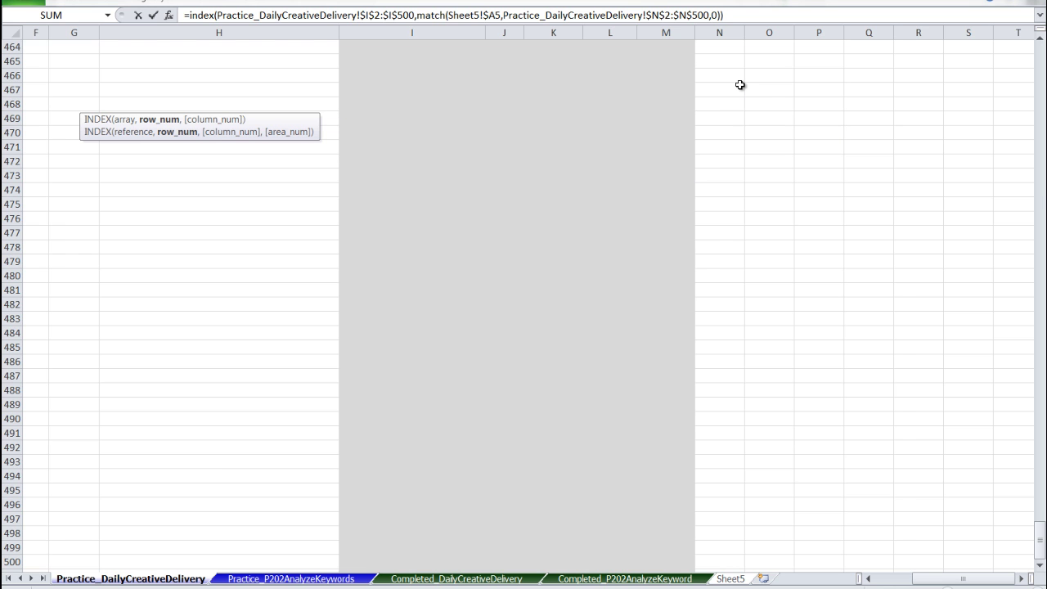
key("Return")
Step: Fill the INDEX/MATCH keyword lookup down B5:B104
key("Left")
key("ctrl+Down")
key("Right")
key("ctrl+shift+Up")
key("ctrl+d")
key("Up")
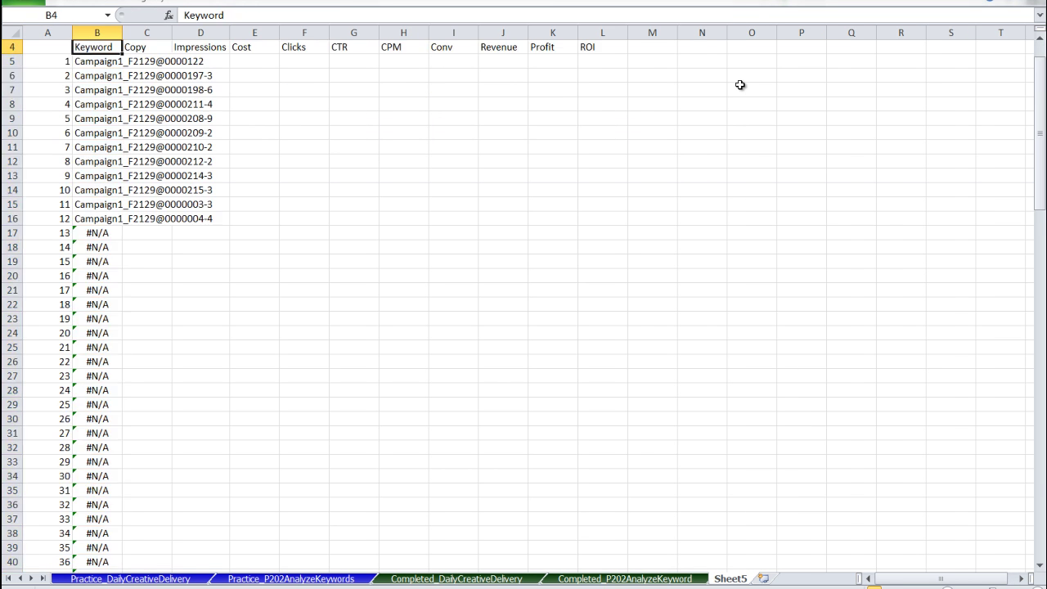
key("Down")
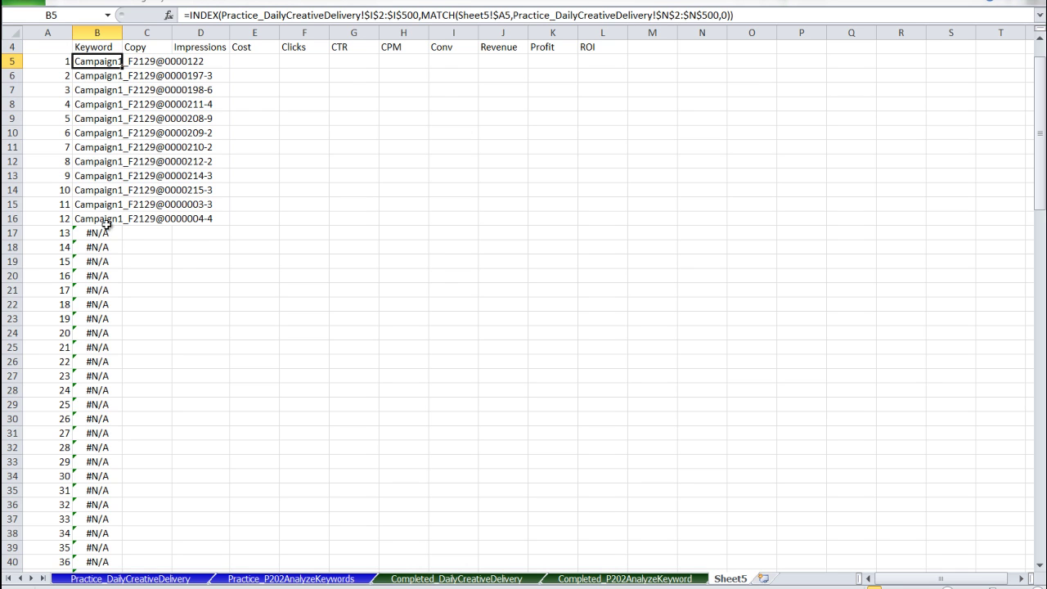
scroll(97, 233, "up", 1)
Step: Wrap B5's lookup in IFERROR(...,""), fill it down to B104, and widen column B
key("F2")
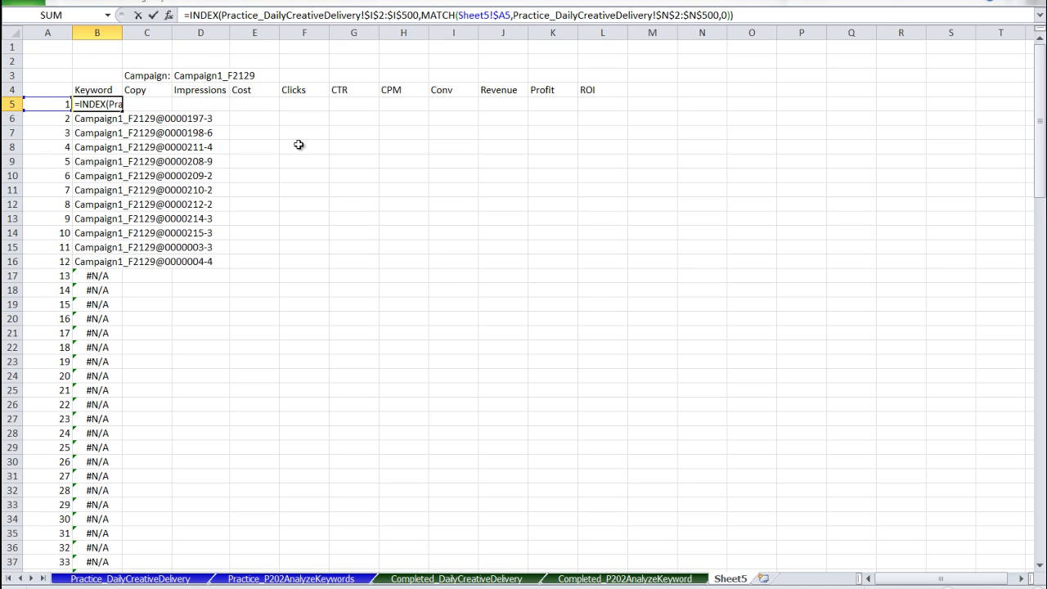
type("iferror")
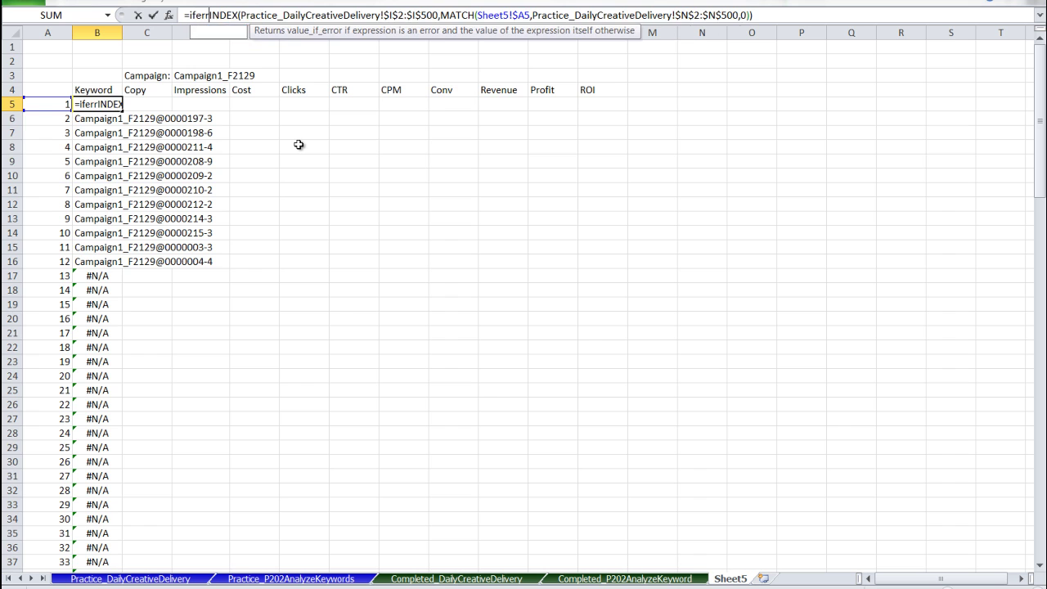
type("(")
left_click(790, 13)
type("),\"\")")
key("ctrl+Return")
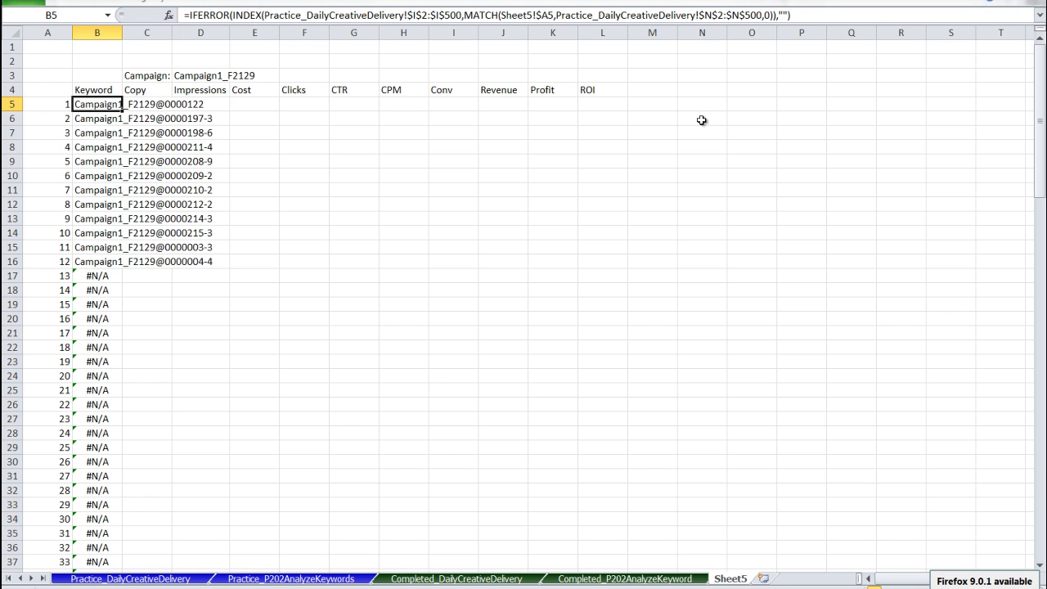
key("ctrl+shift+Down")
key("ctrl+d")
key("Up")
key("Up")
key("Up")
key("Up")
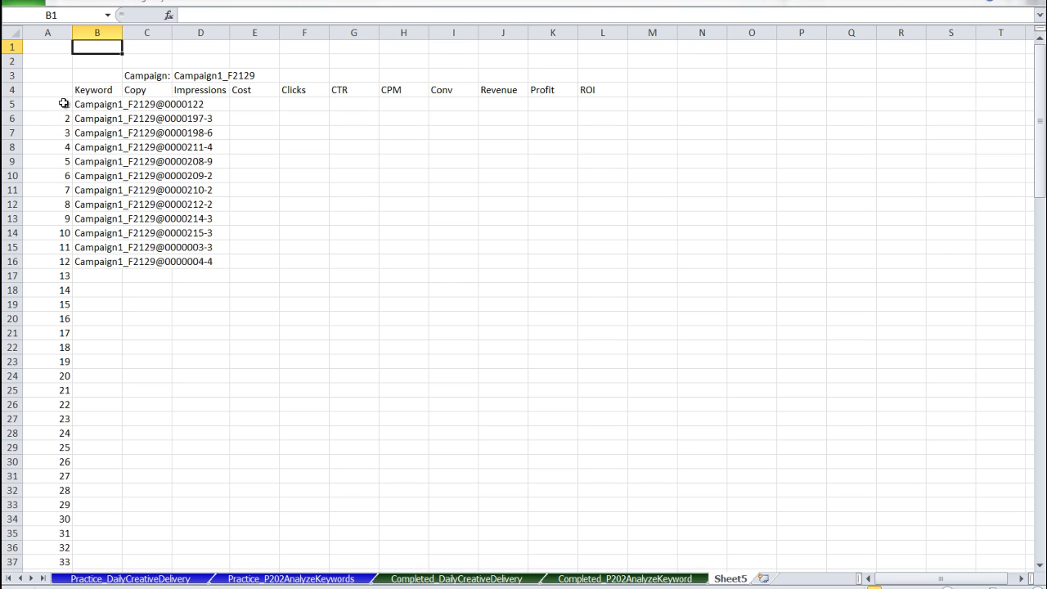
left_click_drag(63, 103, 65, 260)
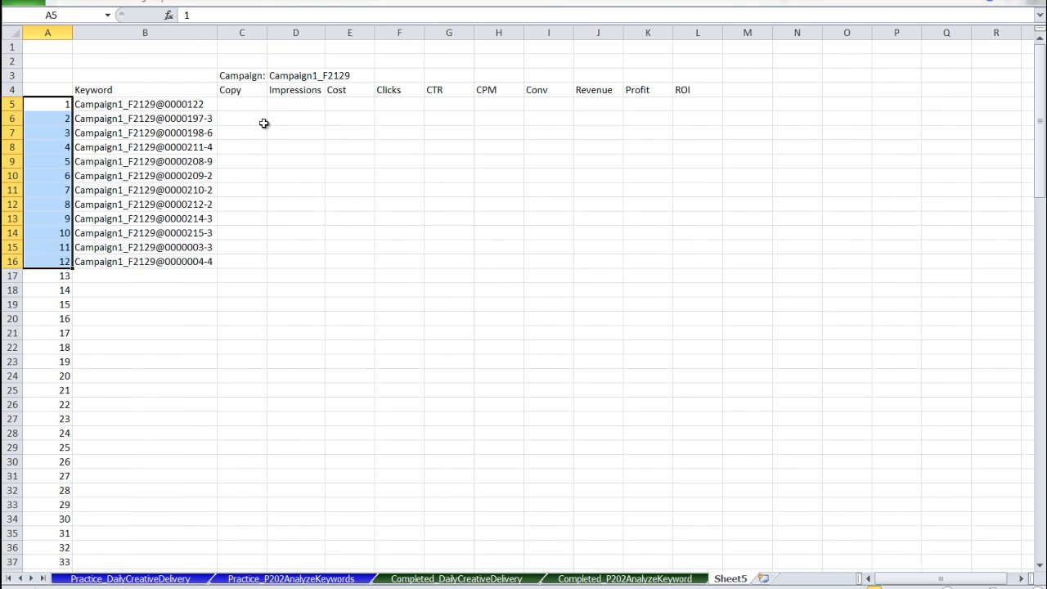
Step: In C5, start an IFERROR/INDEX formula over the absolute creative_name range, rows 2 to 500
left_click(251, 104)
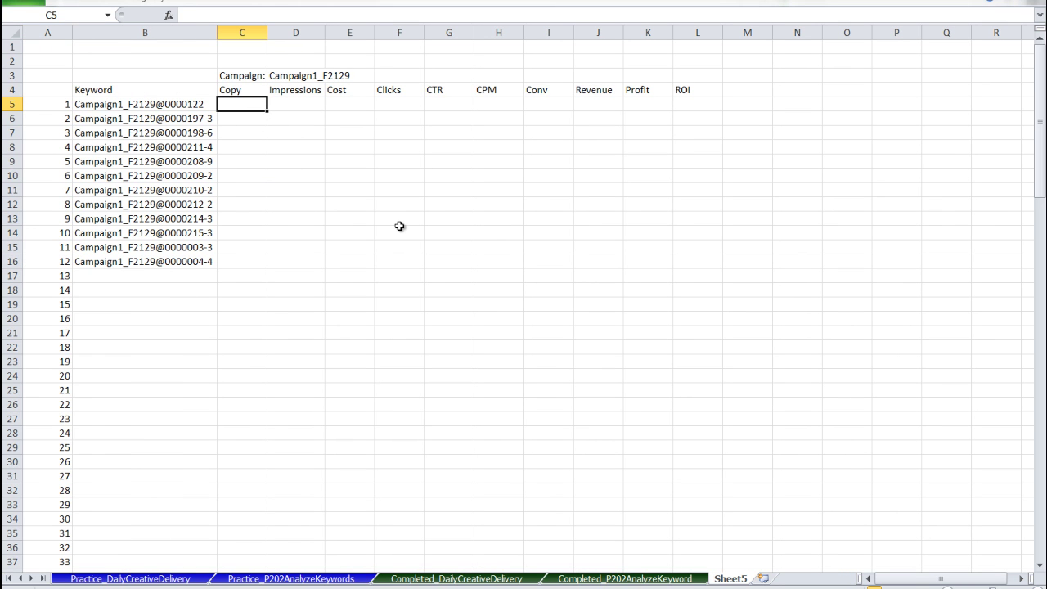
type("=iferror(index(Practice_DailyCreativeDelivery!D500")
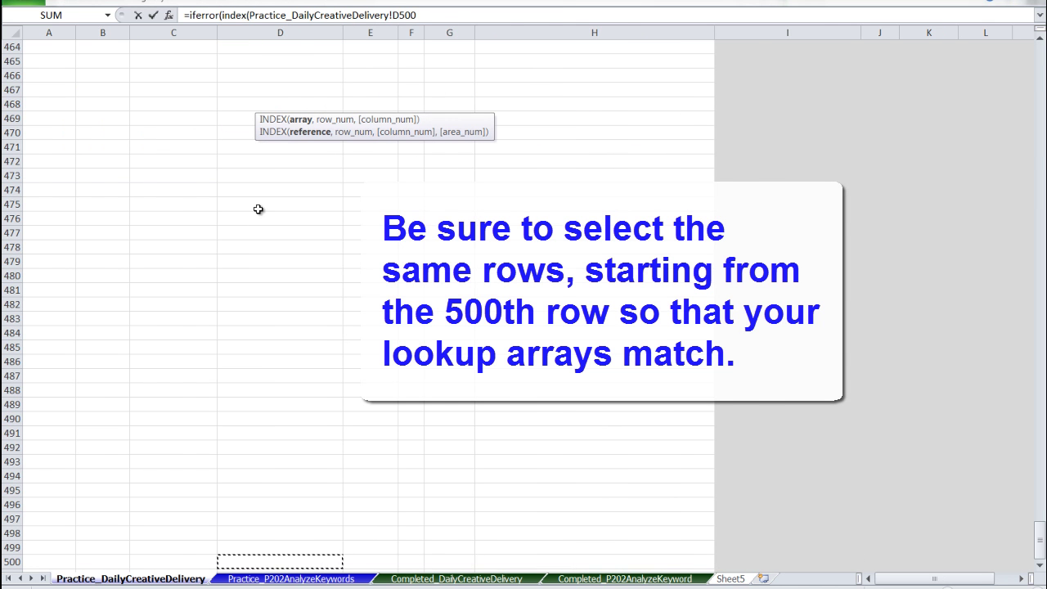
key("ctrl+shift+Up")
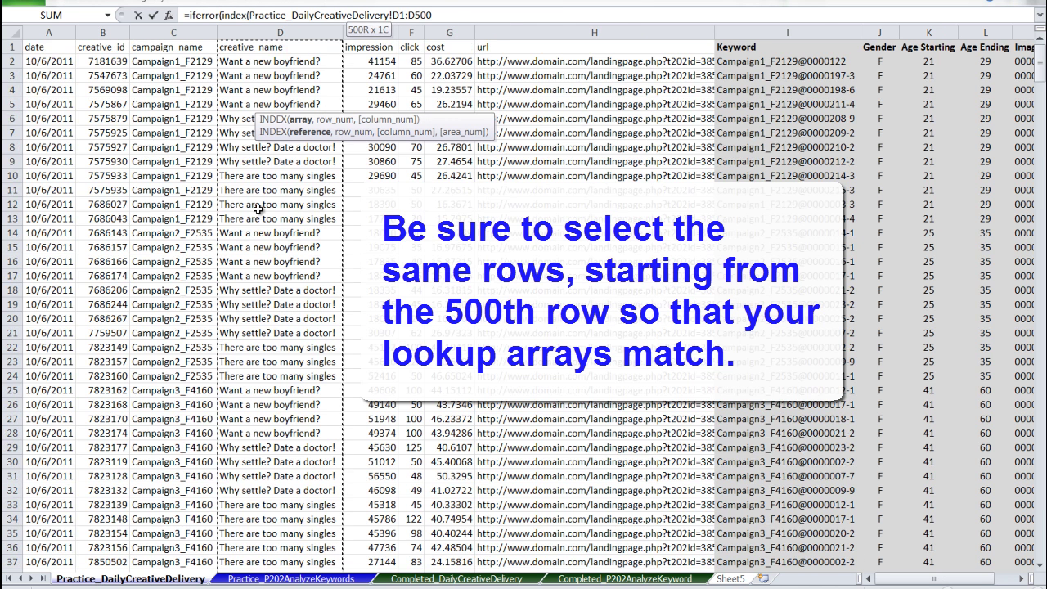
key("shift+Down")
key("F4")
Step: Complete the MATCH of Sheet5!$A5 against Practice_DailyCreativeDelivery!$N$2:$N$500, returning blank on error
type(",matc")
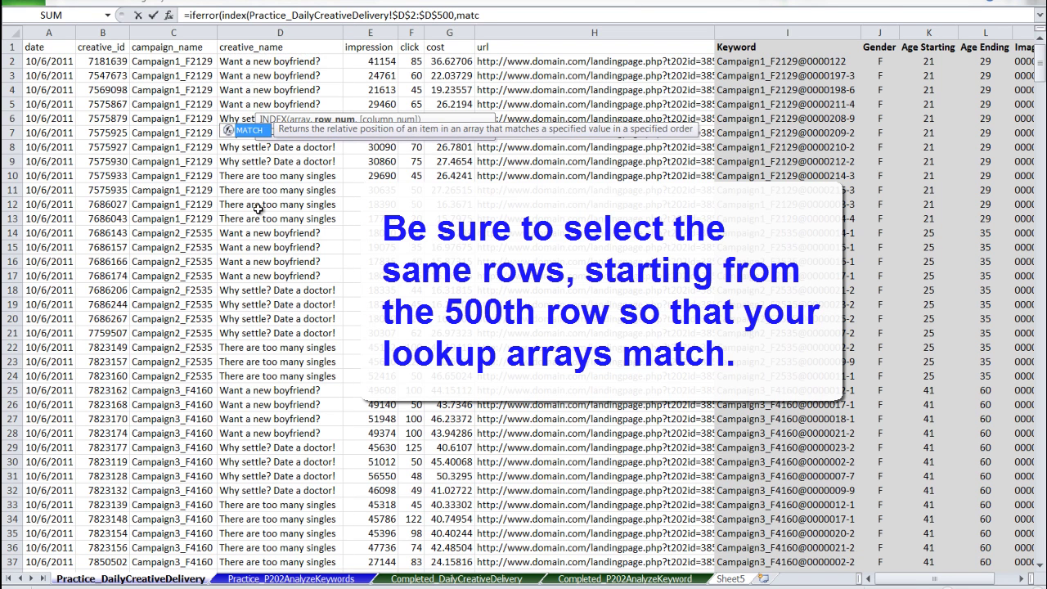
type("h(")
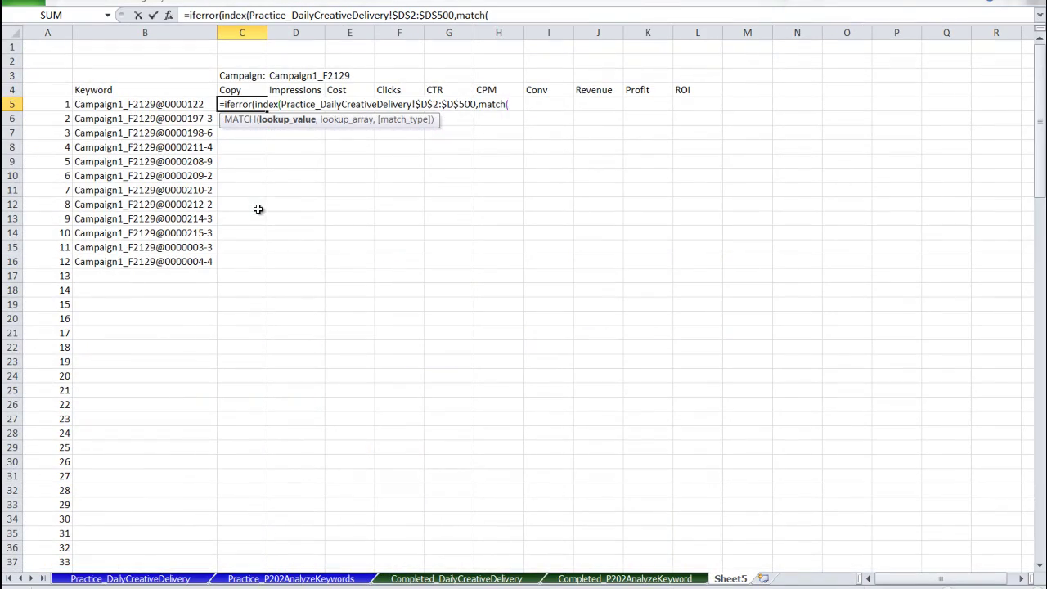
left_click(44, 104)
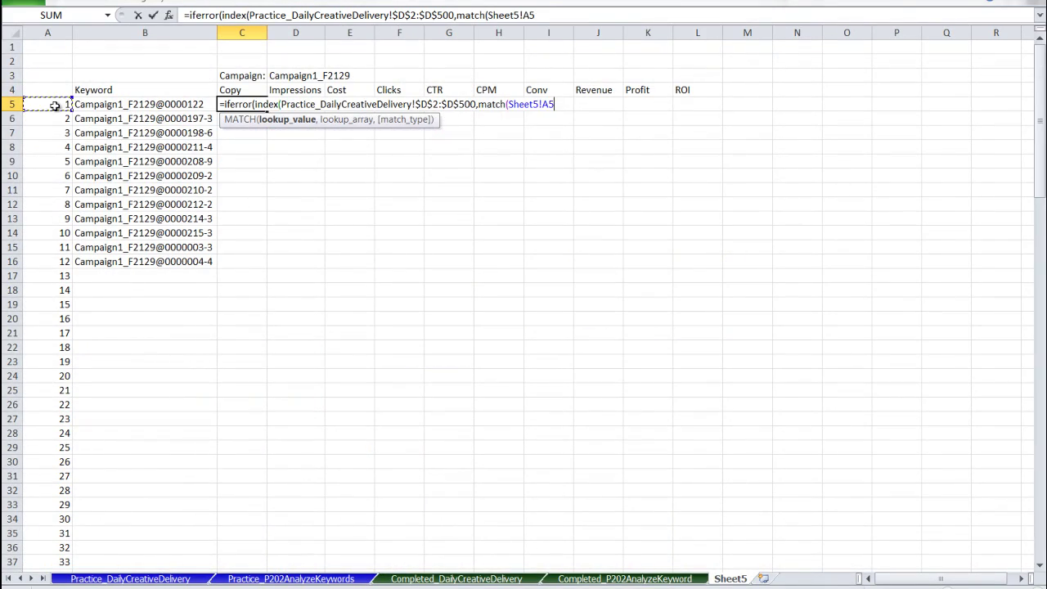
key("F4")
key("F4")
key("F4")
type(",")
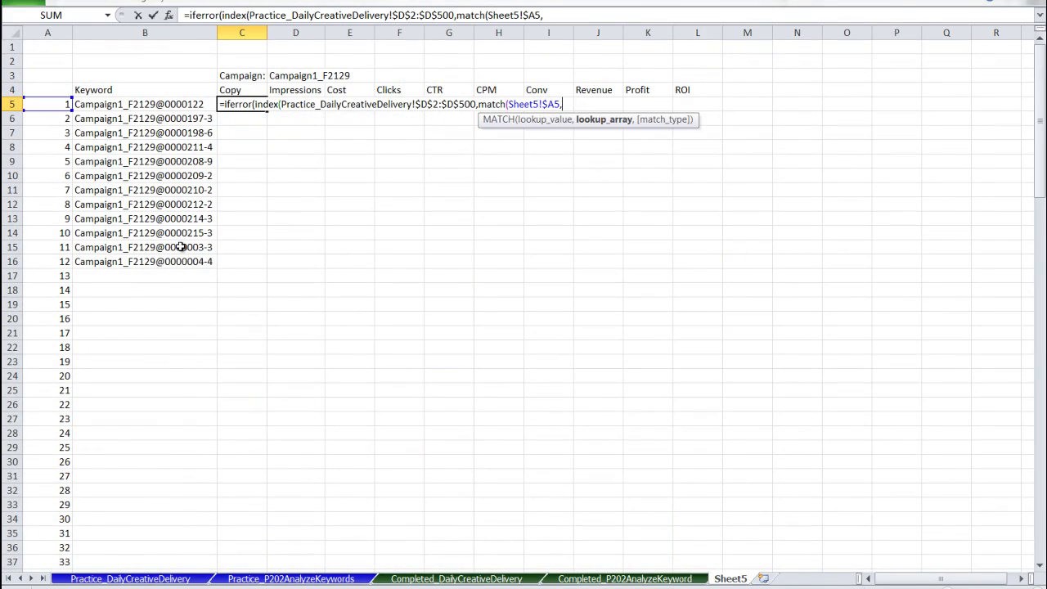
key("ctrl+Page_Up")
key("ctrl+Page_Up")
key("ctrl+Page_Up")
key("ctrl+Page_Up")
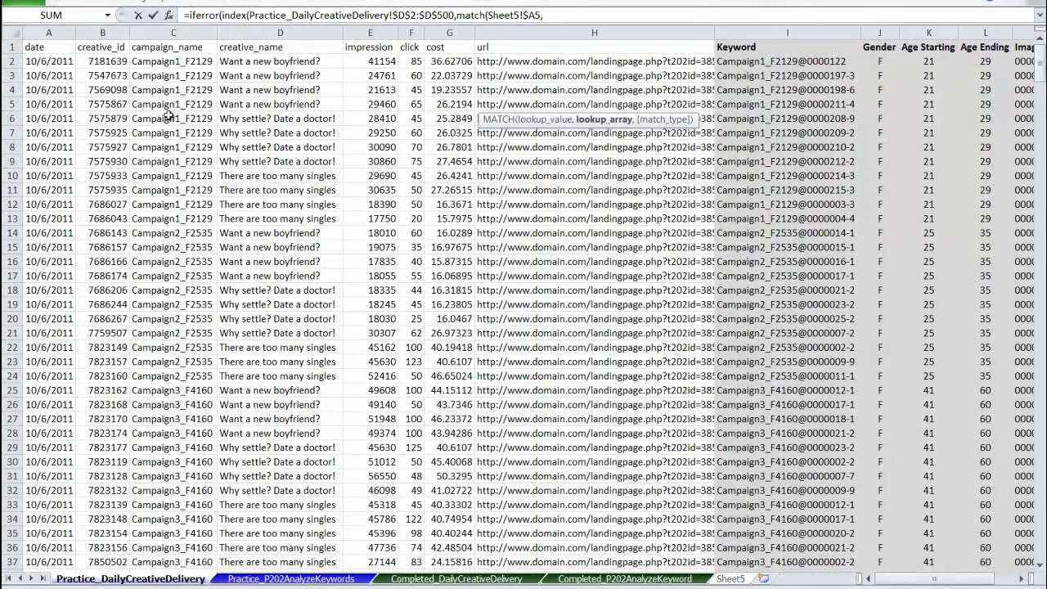
left_click(873, 61)
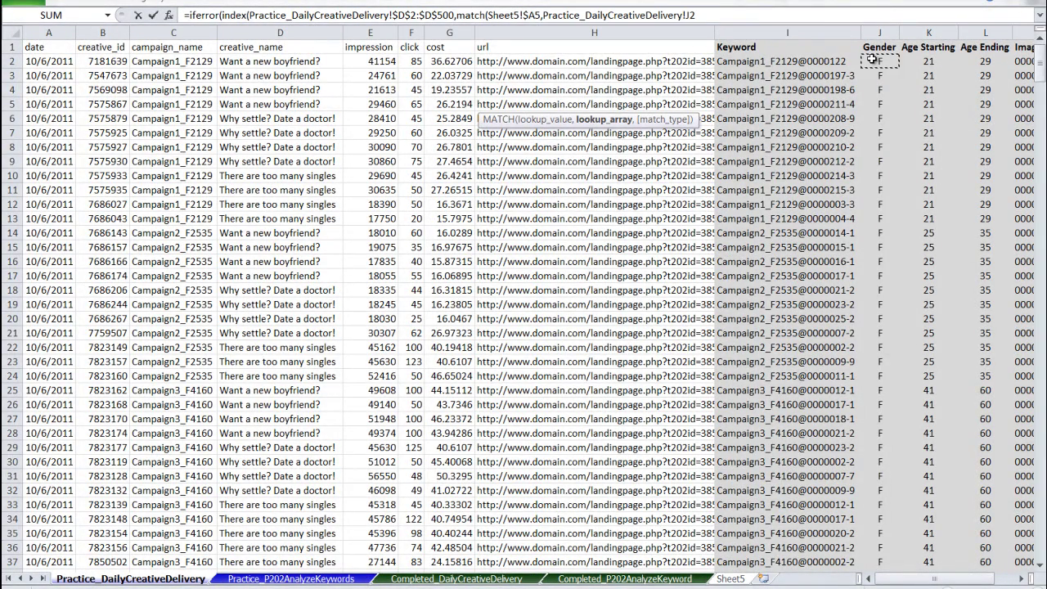
key("Right")
key("Right")
key("Right")
key("Right")
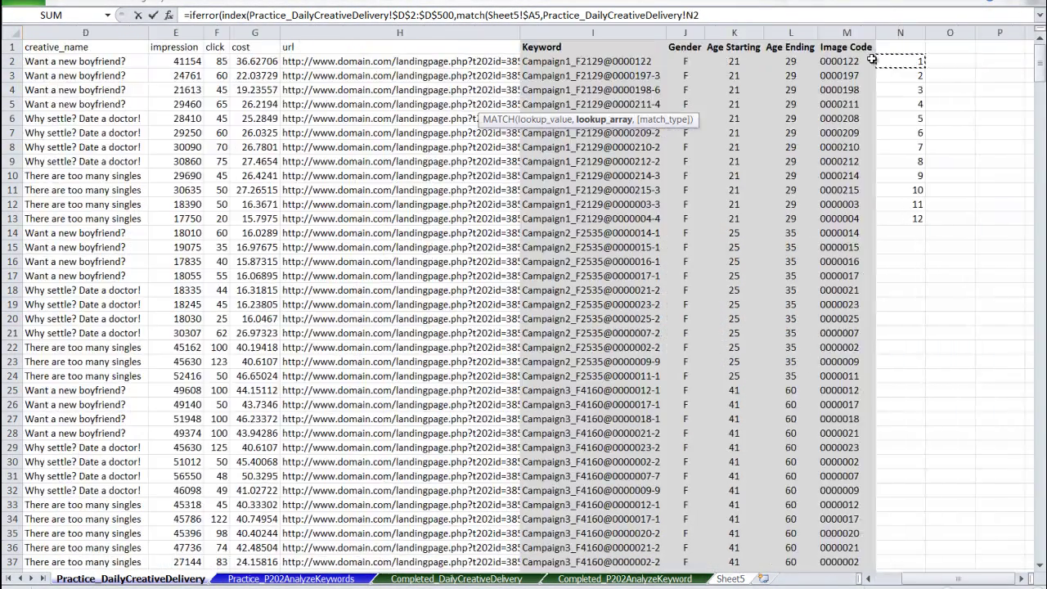
key("ctrl+shift+Down")
key("F4")
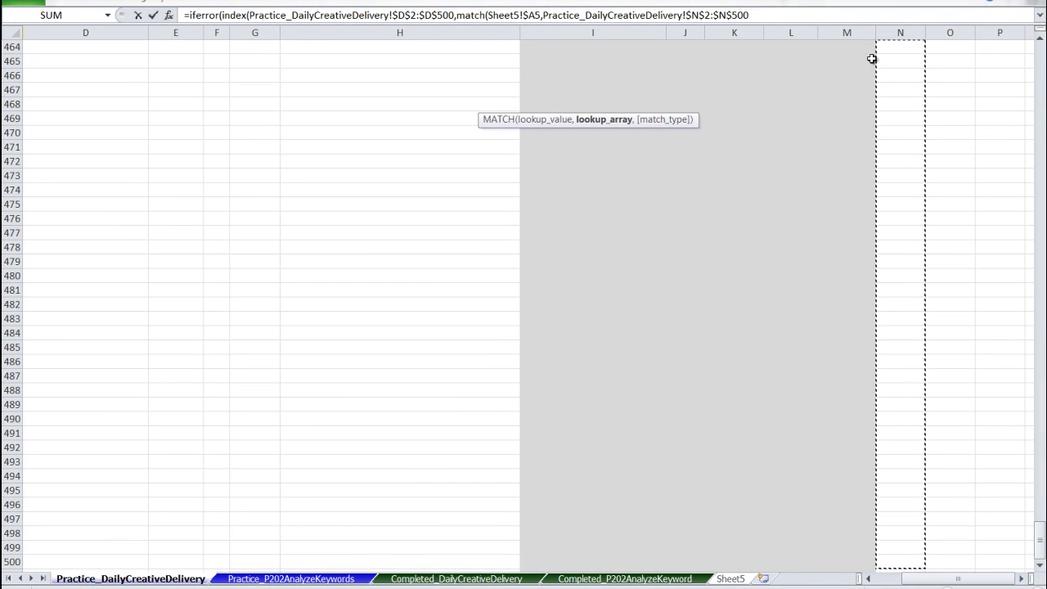
type(",0)),\"\")")
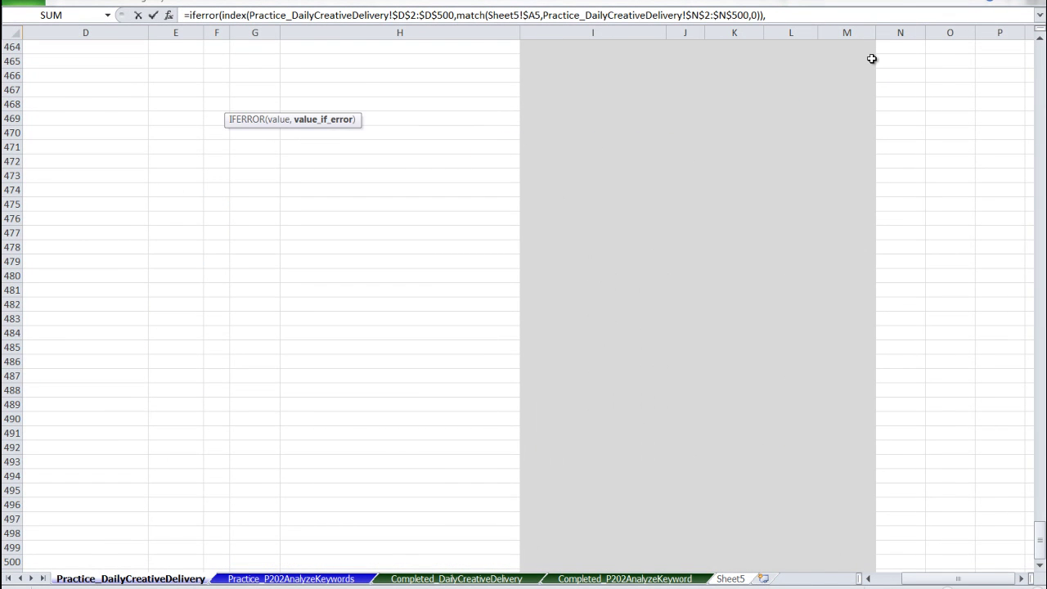
key("Return")
Step: Paste the lookup as formulas only into C5:C104 and select the twelve filled Copy cells
key("Left")
key("Left")
key("ctrl+Down")
key("Right")
key("Right")
key("ctrl+shift+Up")
key("ctrl+v")
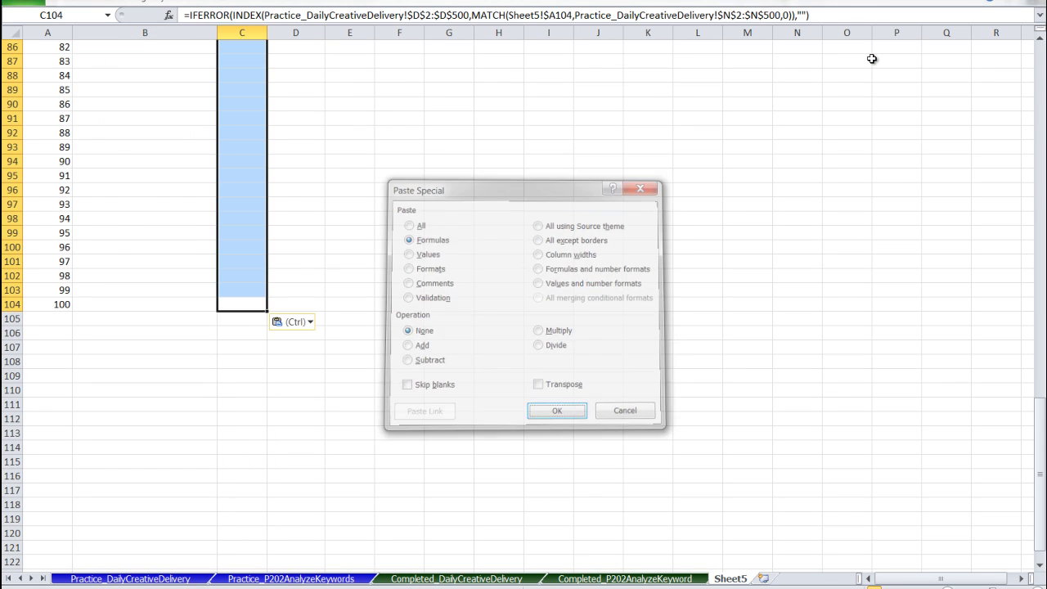
key("ctrl+Up")
key("ctrl+Up")
key("Down")
key("Down")
key("Down")
key("Down")
key("shift+Down")
key("shift+Down")
key("shift+Down")
key("shift+Down")
key("shift+Down")
key("shift+Down")
key("shift+Down")
key("shift+Down")
key("shift+Down")
key("shift+Down")
key("shift+Down")
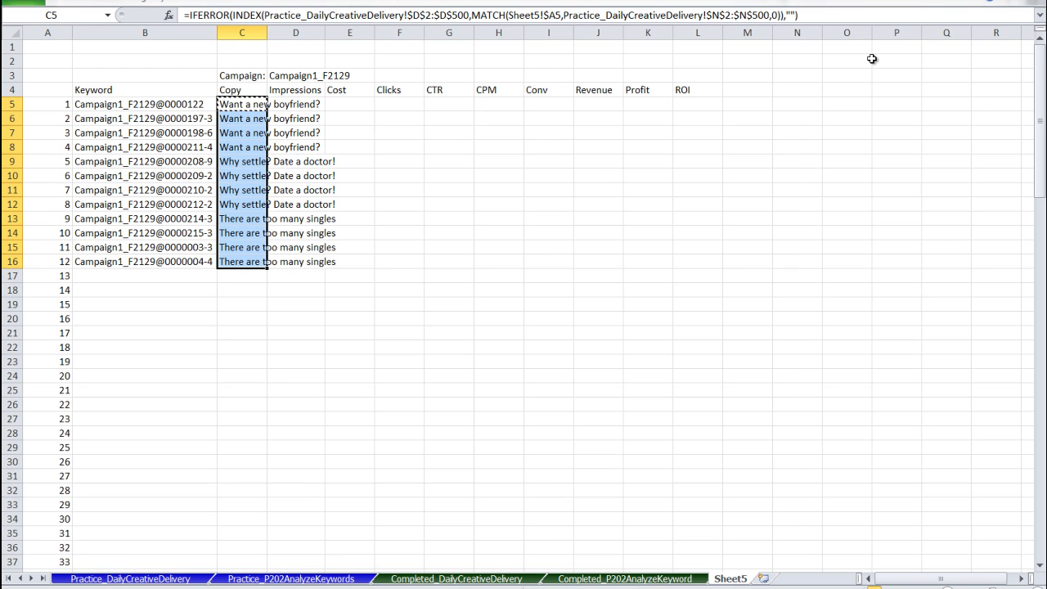
key("alt+h")
Step: AutoFit column C, then start D5's SUMIFS over the absolute impressions range $E$2:$E$500
key("o")
key("i")
key("Right")
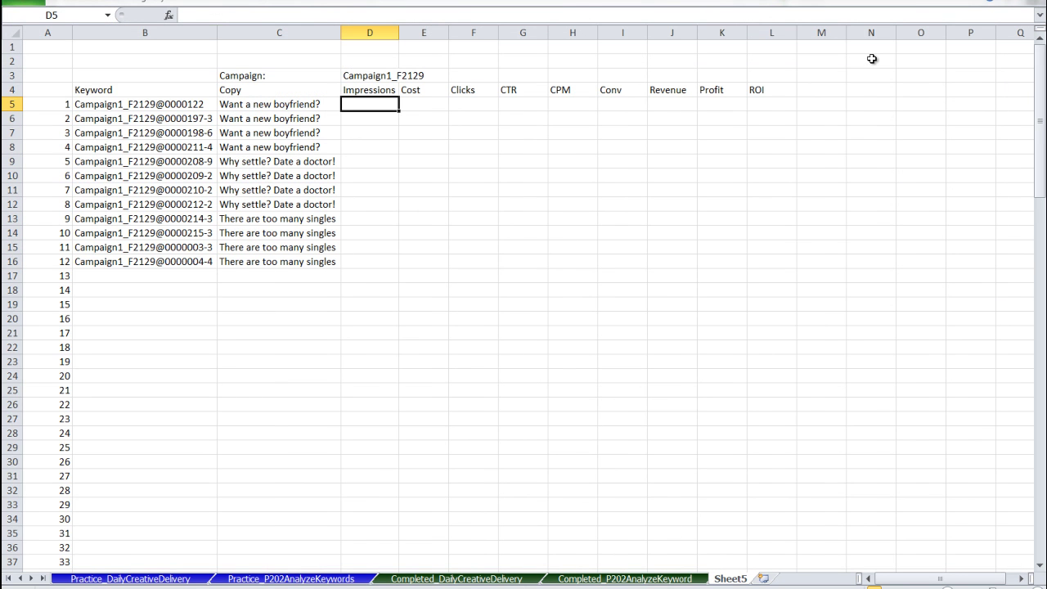
type("=sumifs(")
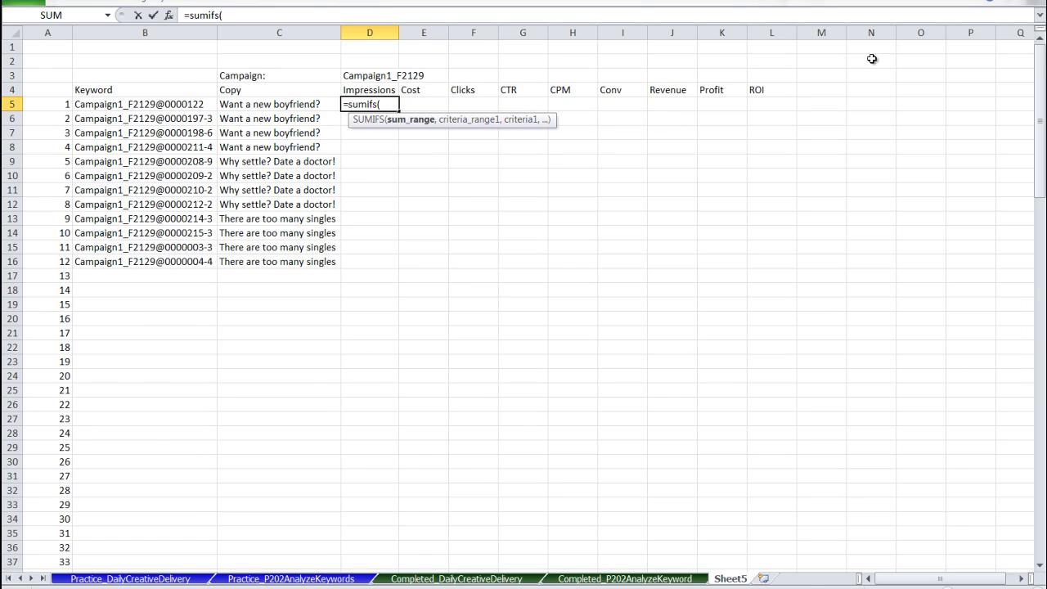
key("ctrl+Page_Up")
key("ctrl+Page_Up")
key("ctrl+Page_Up")
key("ctrl+Page_Up")
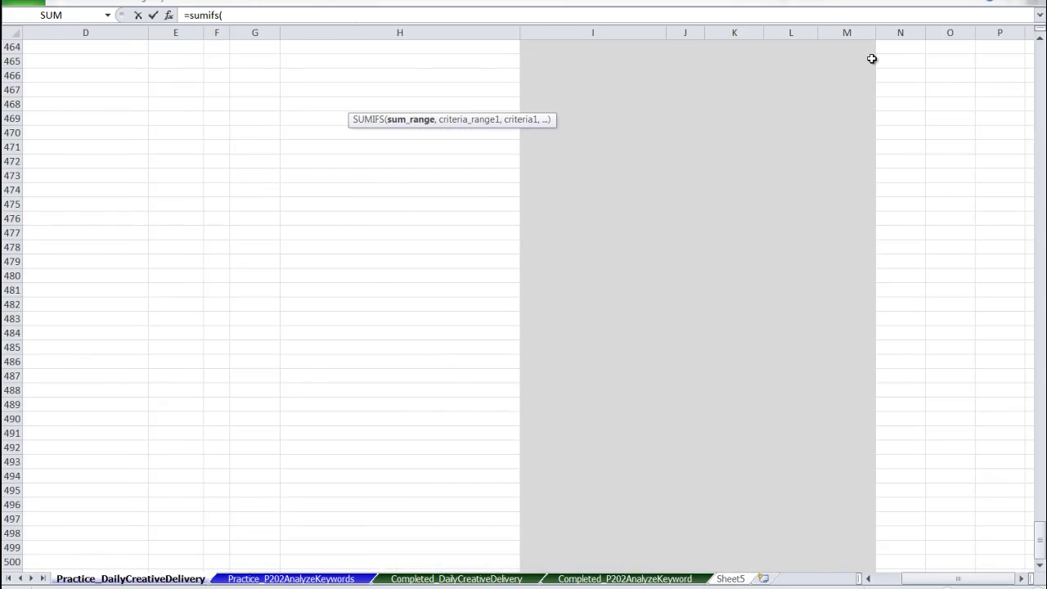
key("Right")
key("ctrl+shift+Up")
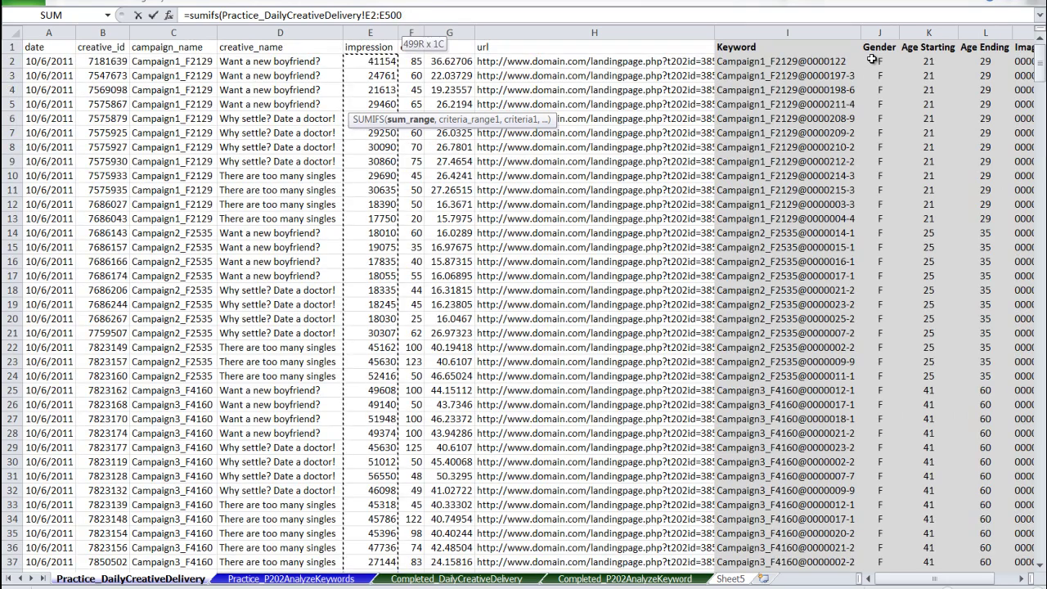
key("F4")
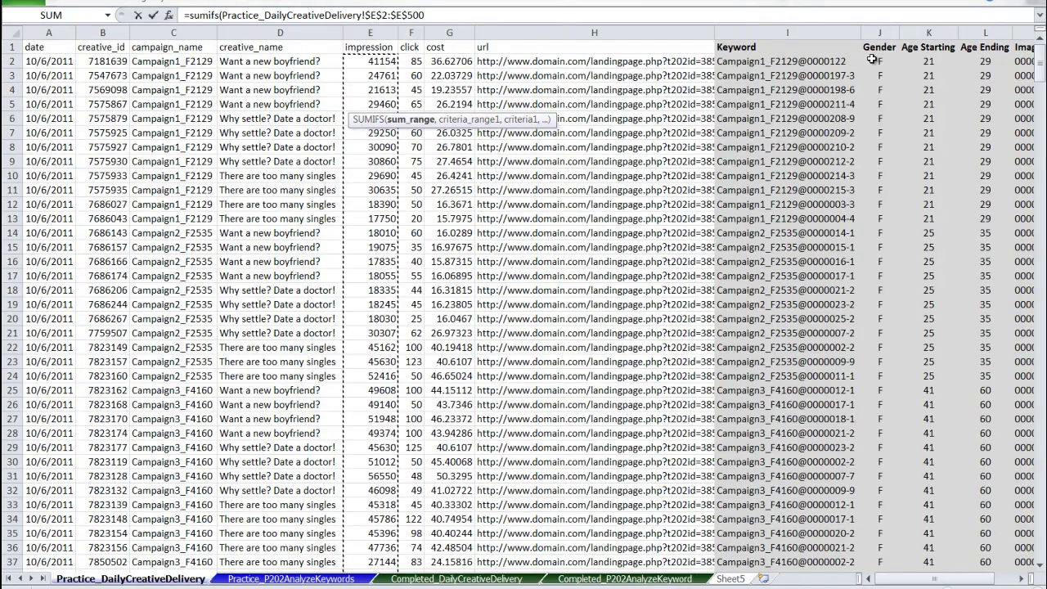
Step: Add criteria range $I$2:$I$500 and criterion Sheet5!$B5, giving 81630 impressions
type(",")
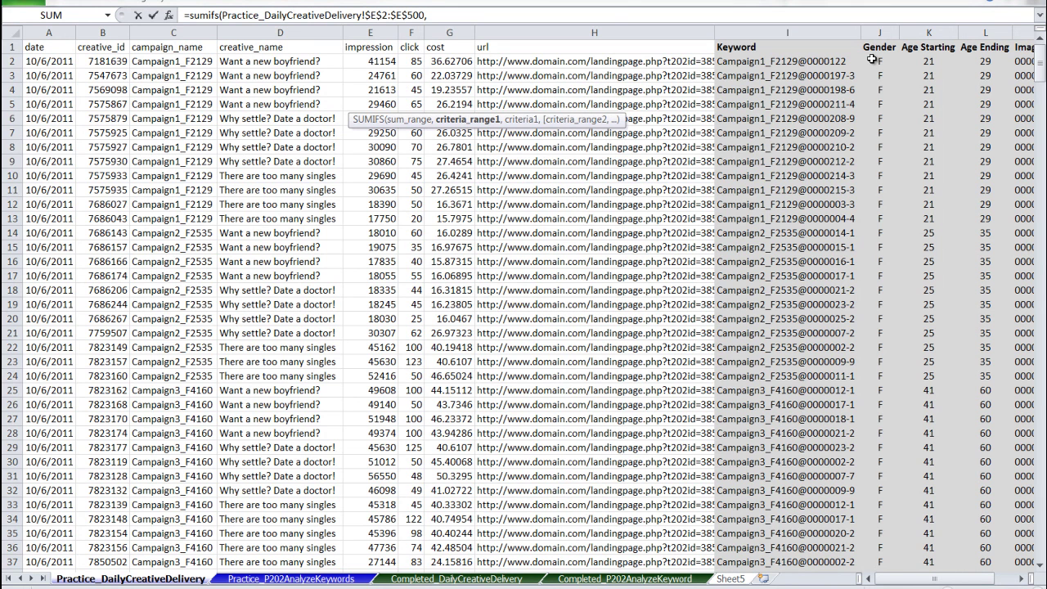
key("Right")
key("Right")
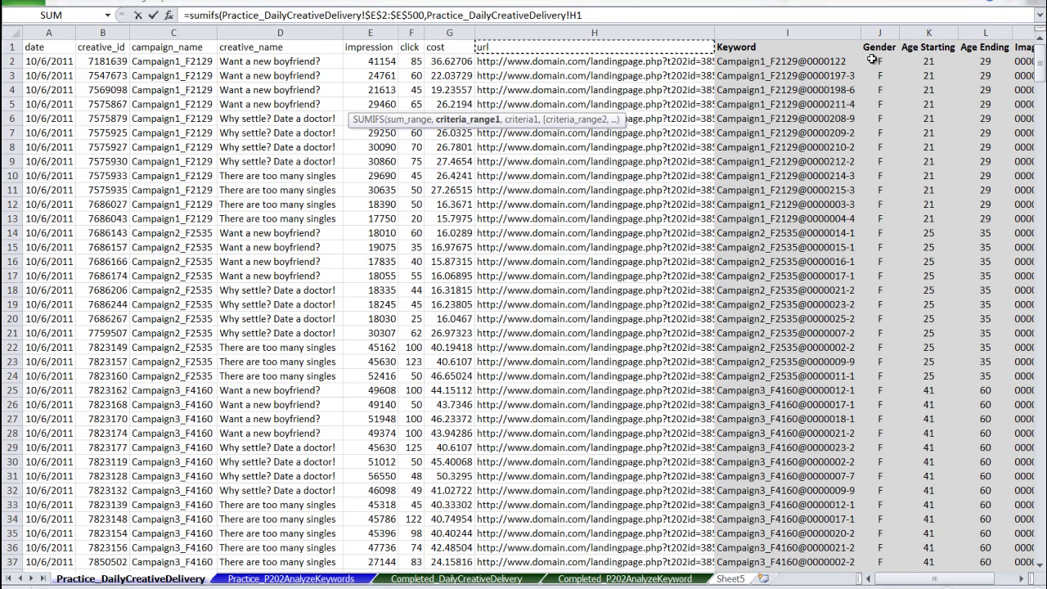
key("ctrl+shift+Down")
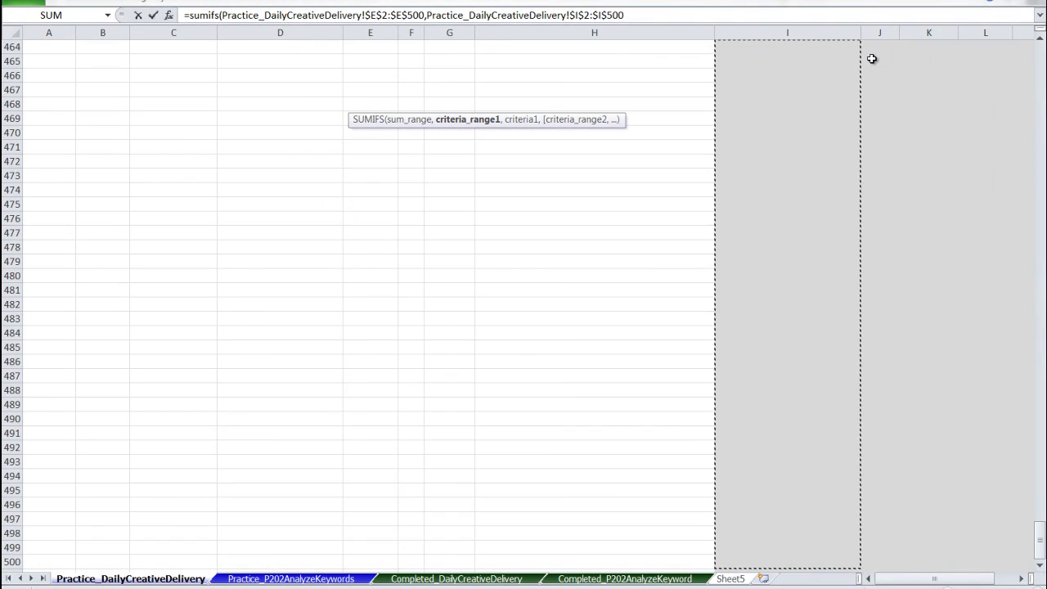
type(",")
key("ctrl+Page_Down")
key("ctrl+Page_Down")
key("ctrl+Page_Down")
key("ctrl+Page_Down")
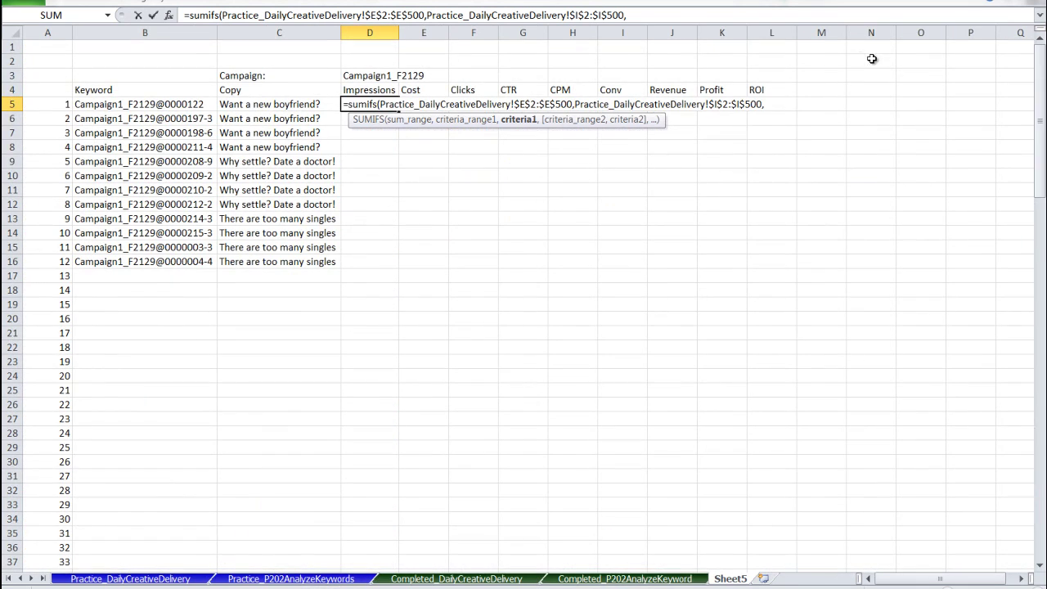
left_click(134, 107)
key("F4")
key("F4")
key("F4")
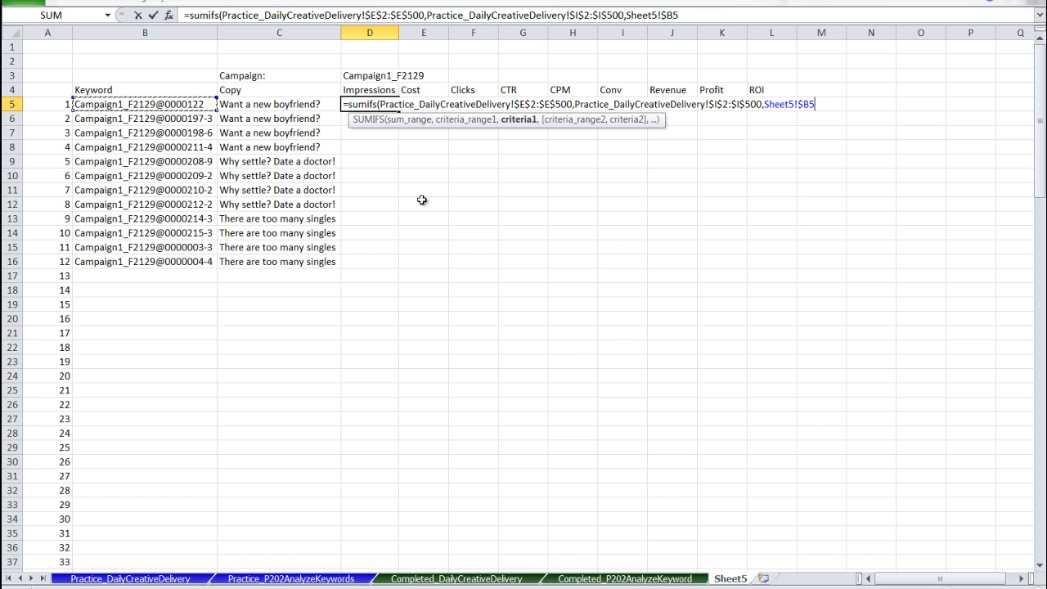
type(")")
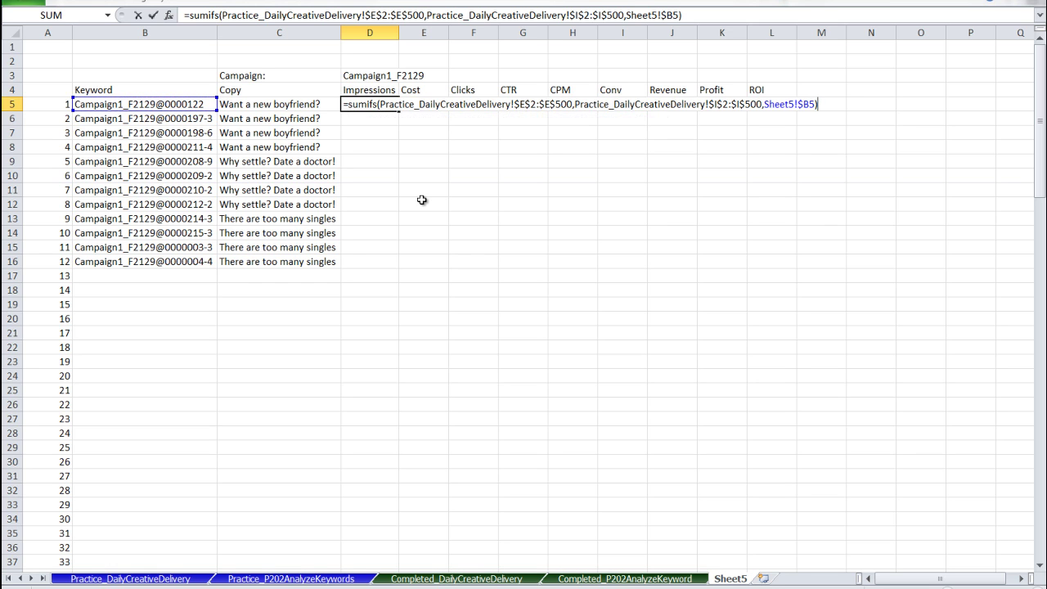
key("ctrl+Return")
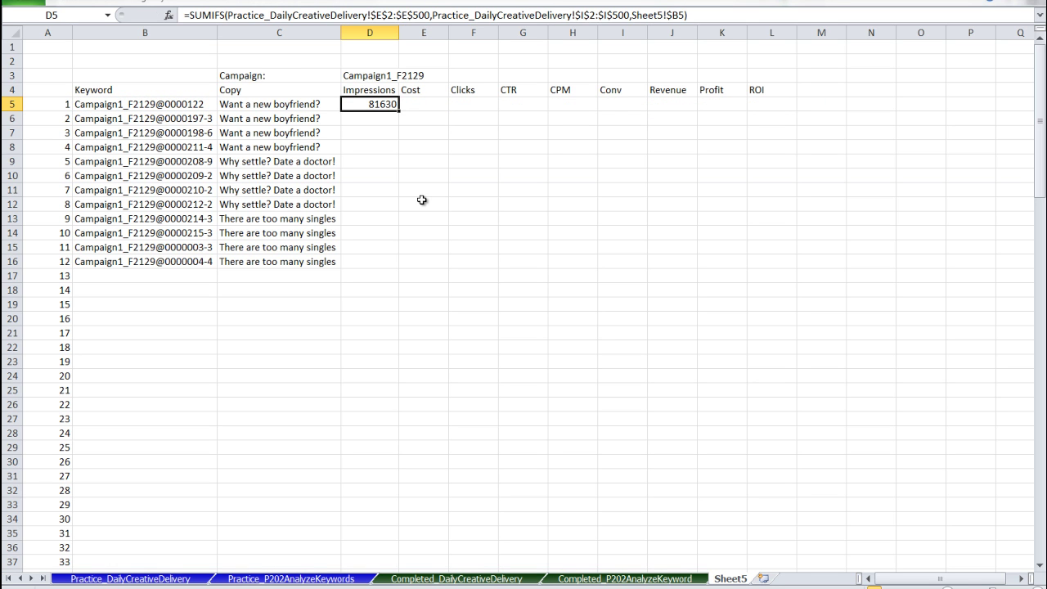
key("Left")
key("Left")
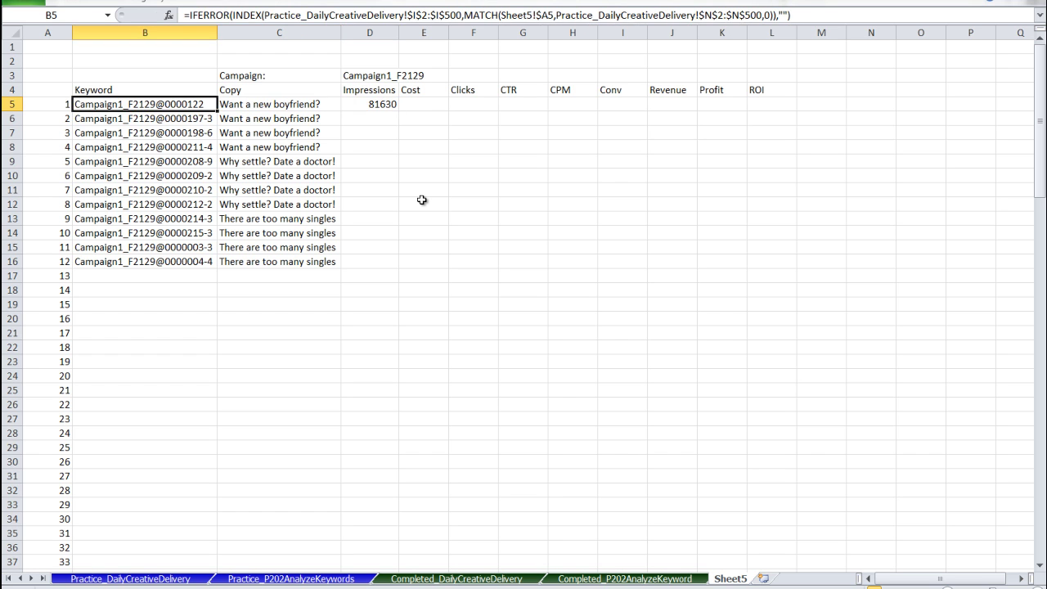
Step: Copy the Impressions formula to E5 and switch its sum range to cost, giving 73.25412
key("Right")
key("Right")
key("ctrl+c")
key("Right")
key("ctrl+v")
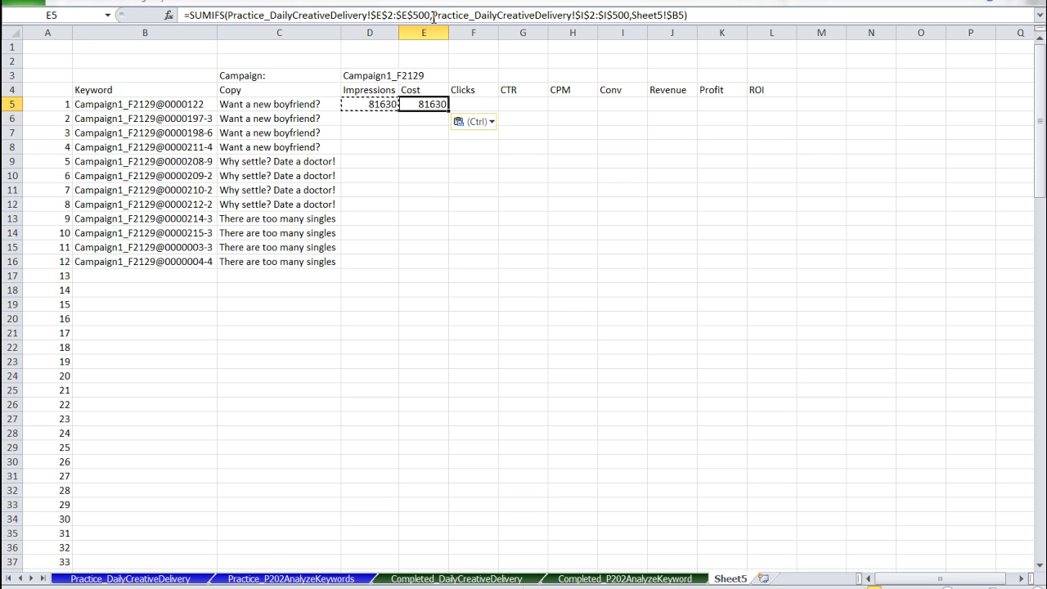
left_click_drag(433, 16, 232, 16)
key("Delete")
left_click(131, 579)
key("Down")
key("Right")
key("ctrl+shift+Up")
key("shift+Down")
key("F4")
key("ctrl+Return")
Step: Start F5's SUMIFS summing the Practice_P202AnalyzeKeywords clicks range $B$2:$B$200
key("Right")
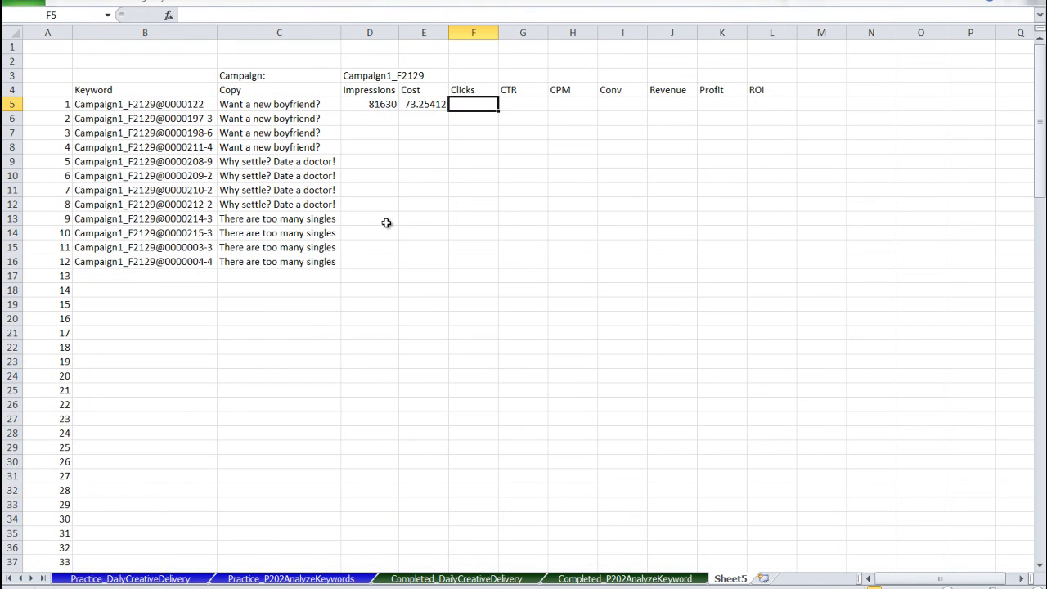
type("=sumifs(")
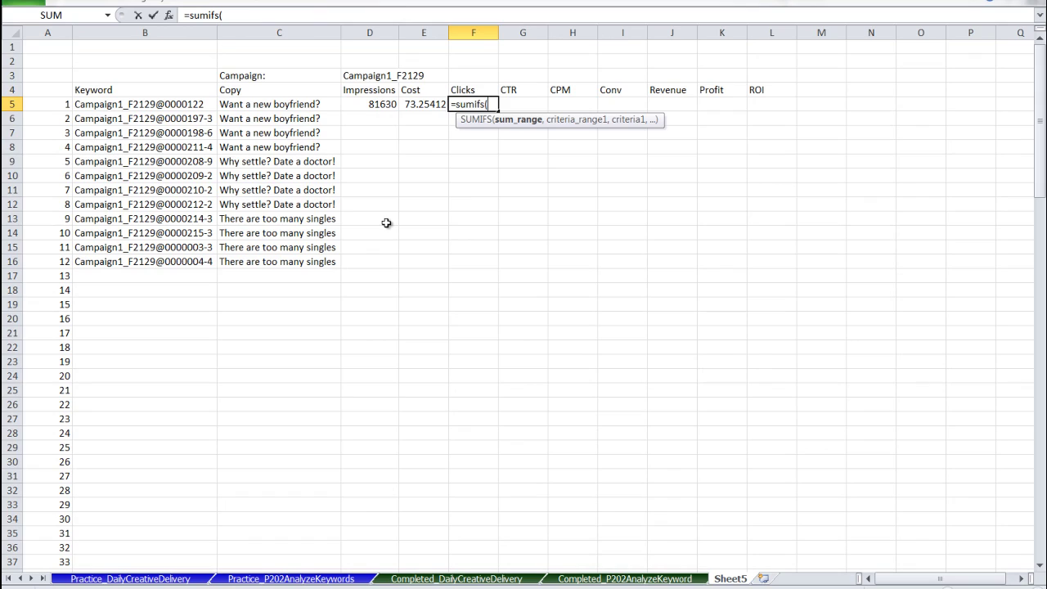
key("ctrl+Page_Up")
key("ctrl+Page_Up")
key("ctrl+Page_Up")
key("ctrl+shift+Down")
key("ctrl+BackSpace")
key("Down")
key("ctrl+shift+Down")
key("F4")
Step: Add criteria range $A$2:$A$200 and criterion Sheet5!$B5, giving 168 clicks
type(",")
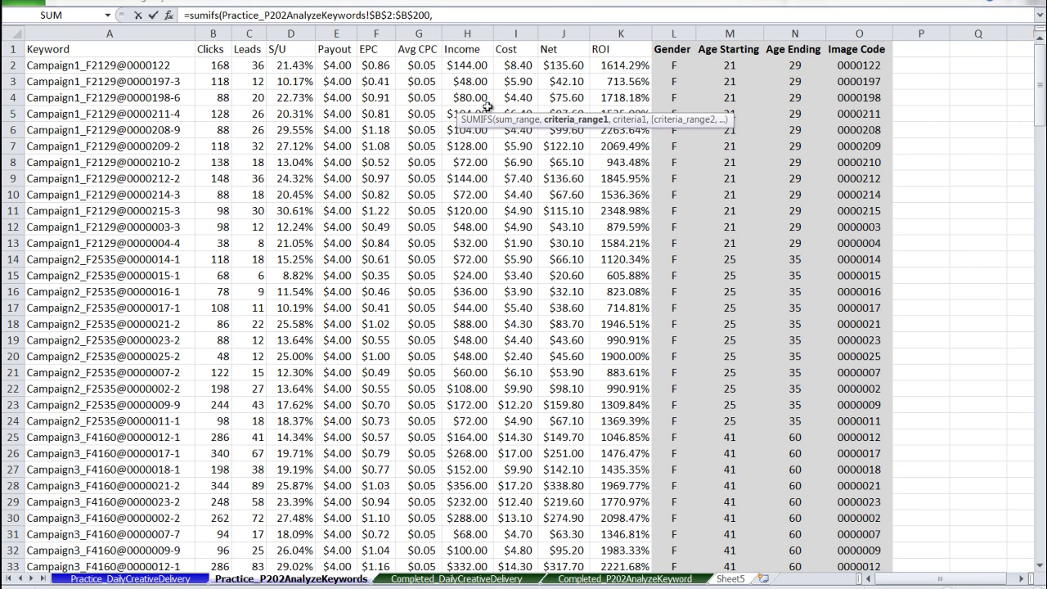
key("Right")
key("Right")
key("Right")
key("Right")
key("Right")
key("Right")
key("Right")
key("Right")
key("Right")
key("Right")
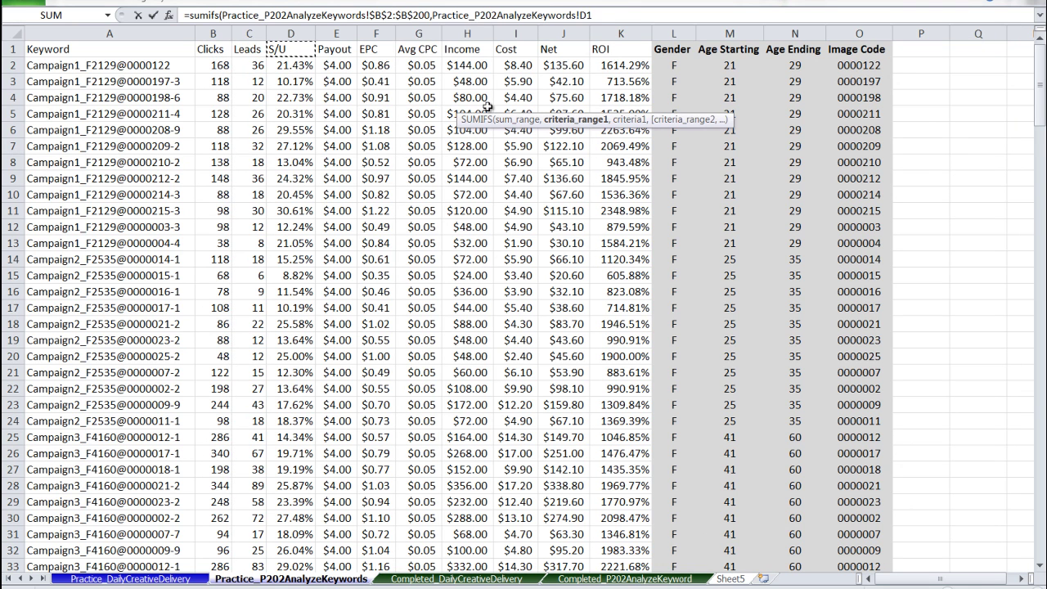
key("ctrl+Down")
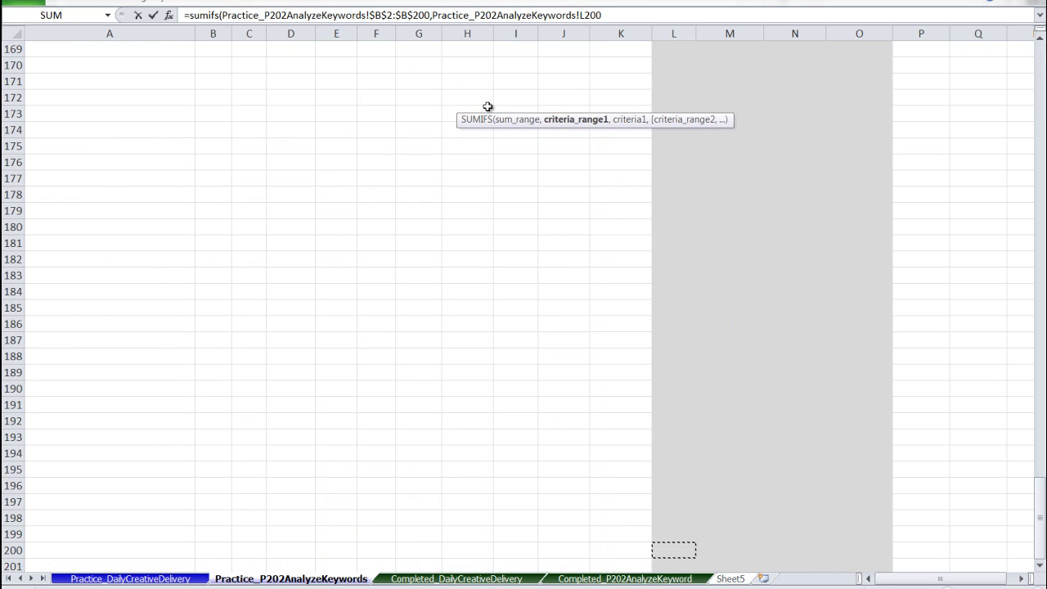
key("Left")
key("Left")
key("Left")
key("Left")
key("Left")
key("Left")
key("Left")
key("Left")
key("Left")
key("Left")
key("Left")
key("ctrl+shift+Up")
key("shift+Down")
key("F4")
type(",")
key("ctrl+Page_Down")
key("ctrl+Page_Down")
key("ctrl+Page_Down")
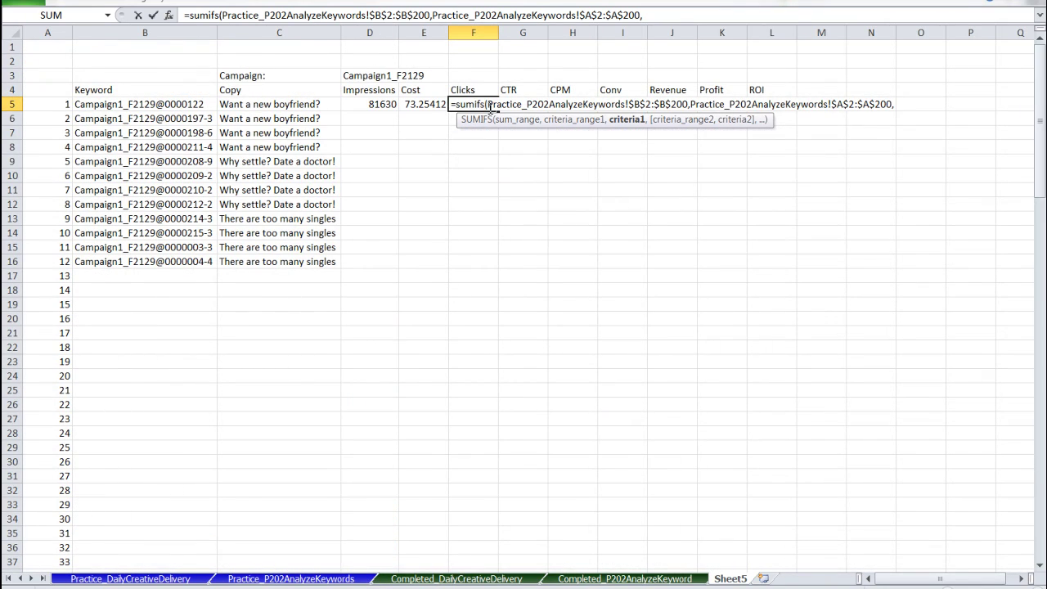
left_click(140, 106)
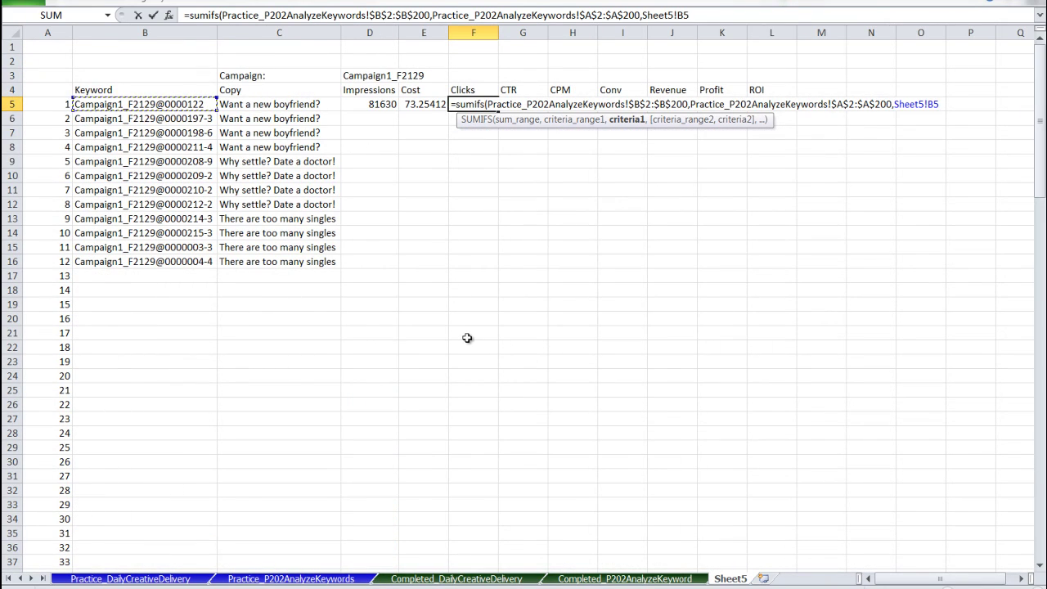
key("F4")
key("F4")
key("F4")
key("ctrl+Return")
Step: Enter CTR in G5 as =IFERROR(F5/D5,"")
key("Right")
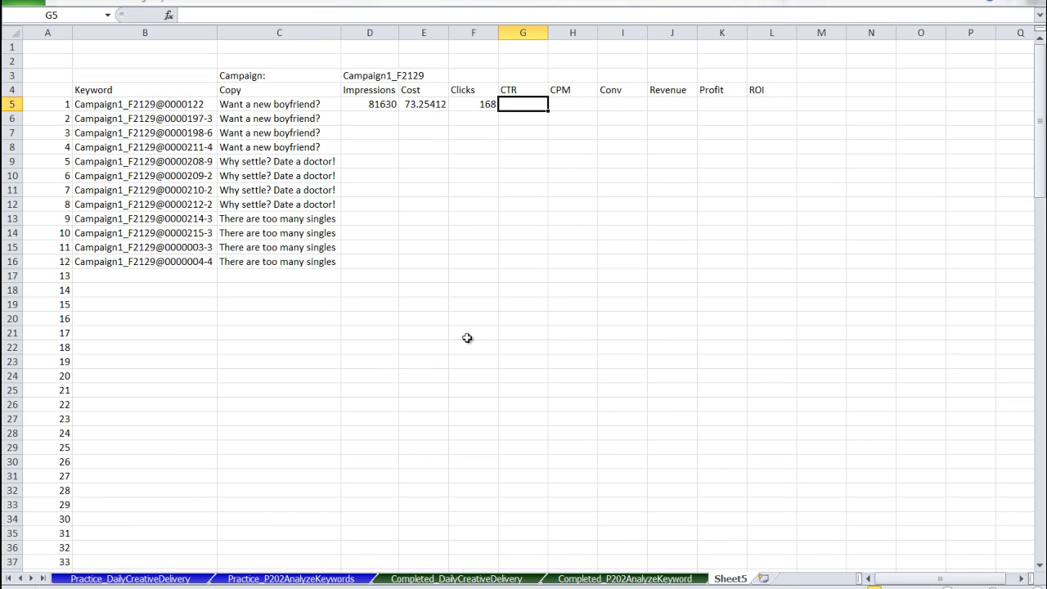
type("=iferror")
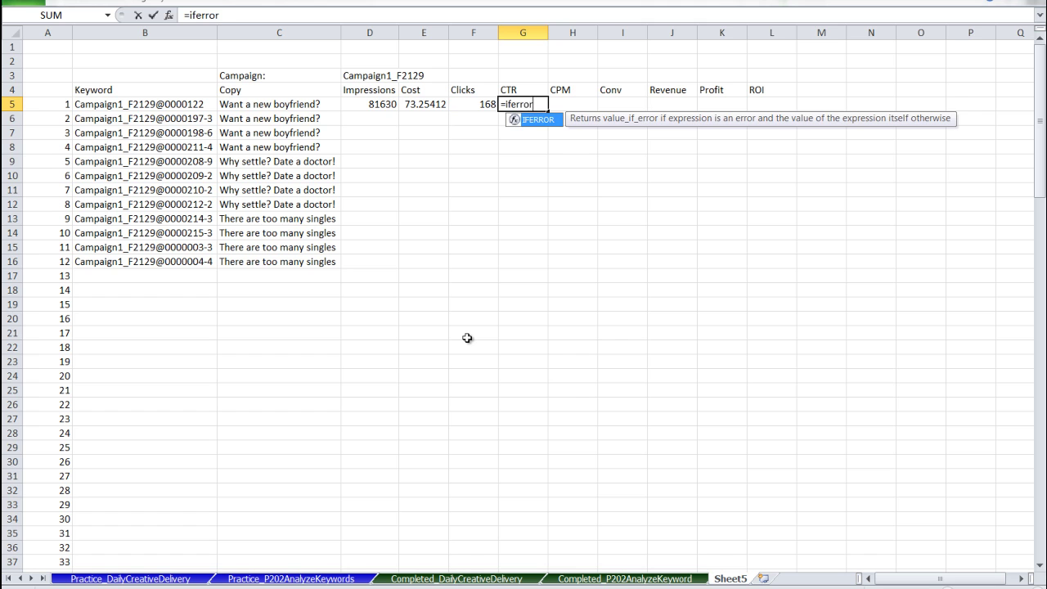
type("(")
key("Left")
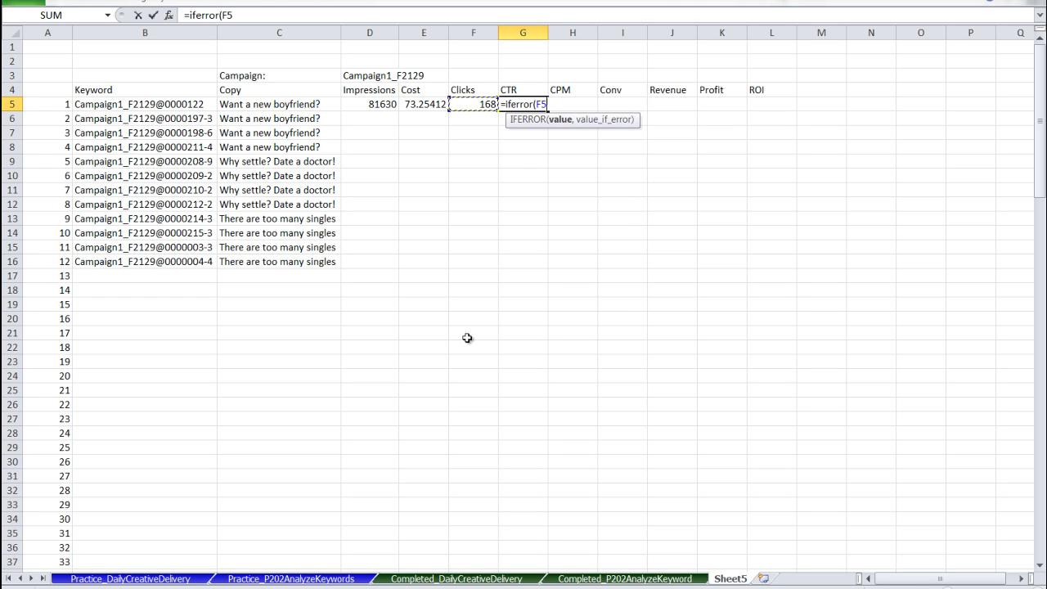
type("/")
key("Left")
key("Left")
type(",")
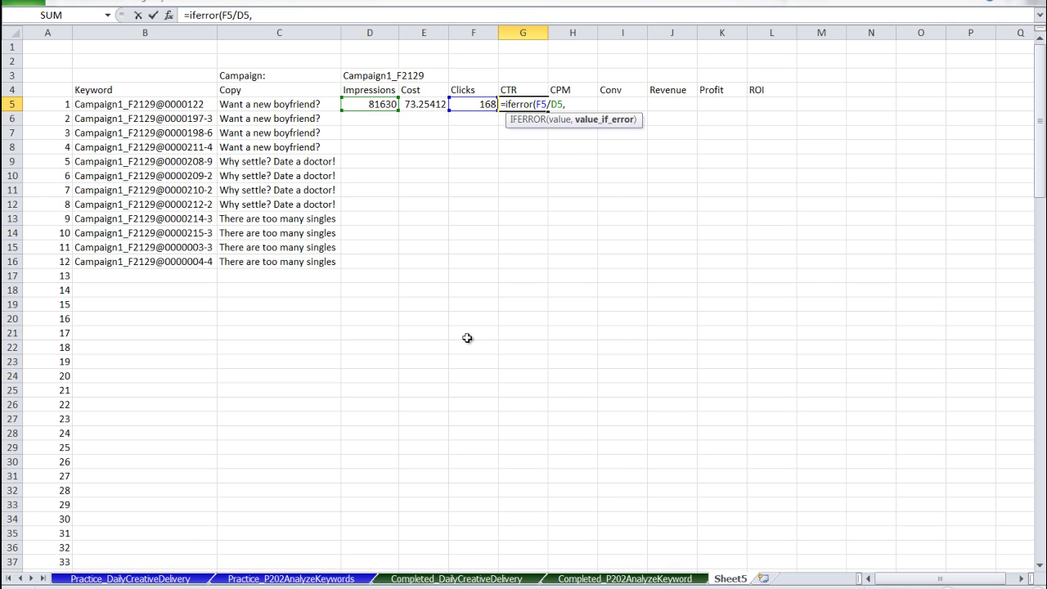
type("\"\"")
key("Tab")
Step: Enter CPM in H5 as =IFERROR(E5/(D5/1000),""), giving 0.897392
type("=")
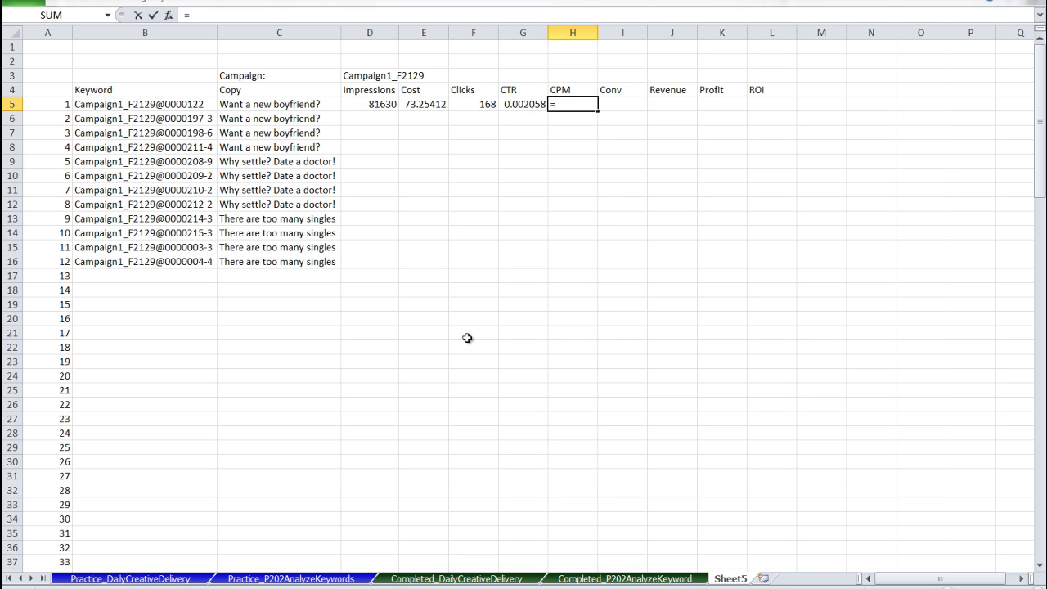
type("iferror(")
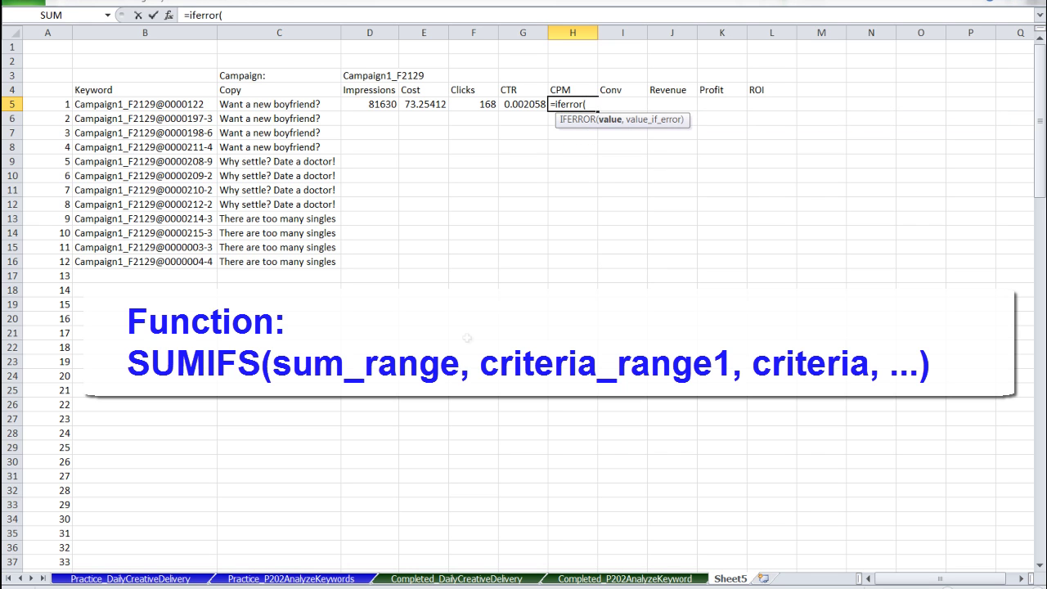
key("Left")
key("Left")
key("Left")
type("/(")
key("Left")
key("Left")
key("Left")
key("Left")
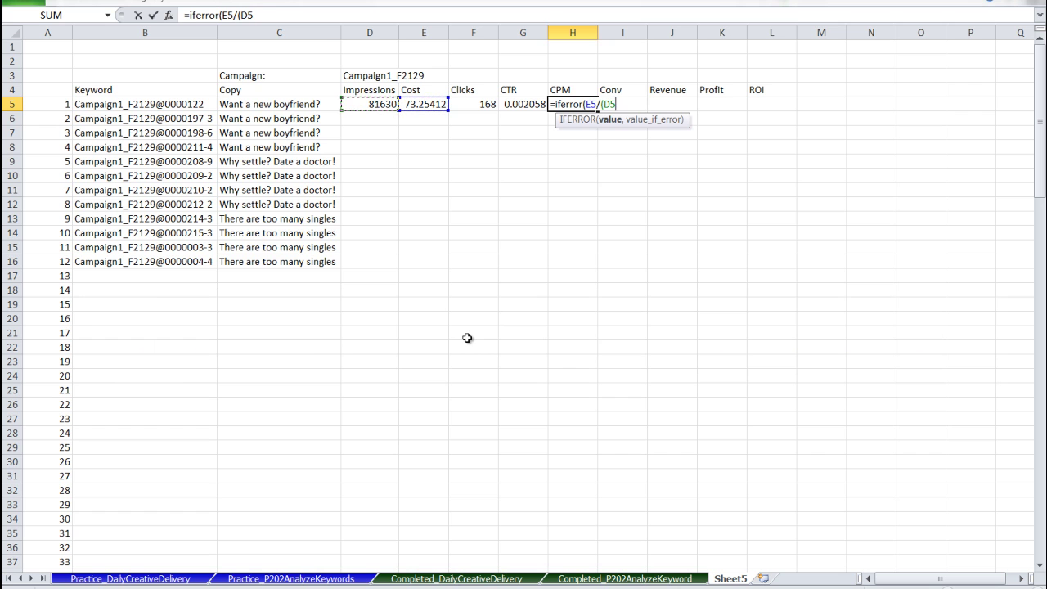
type("/100")
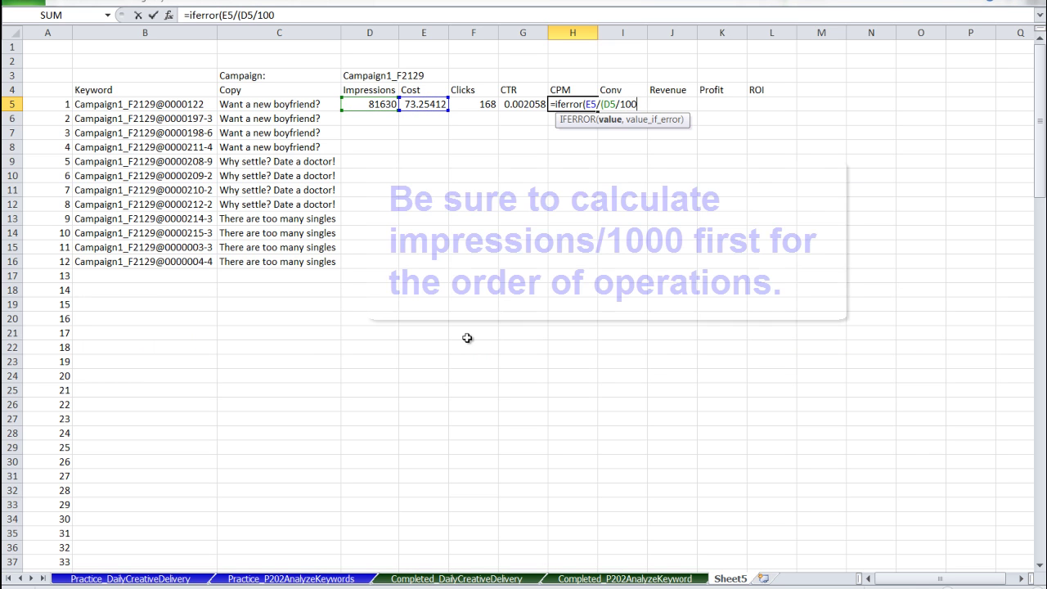
type("0),\"\")")
key("ctrl+Return")
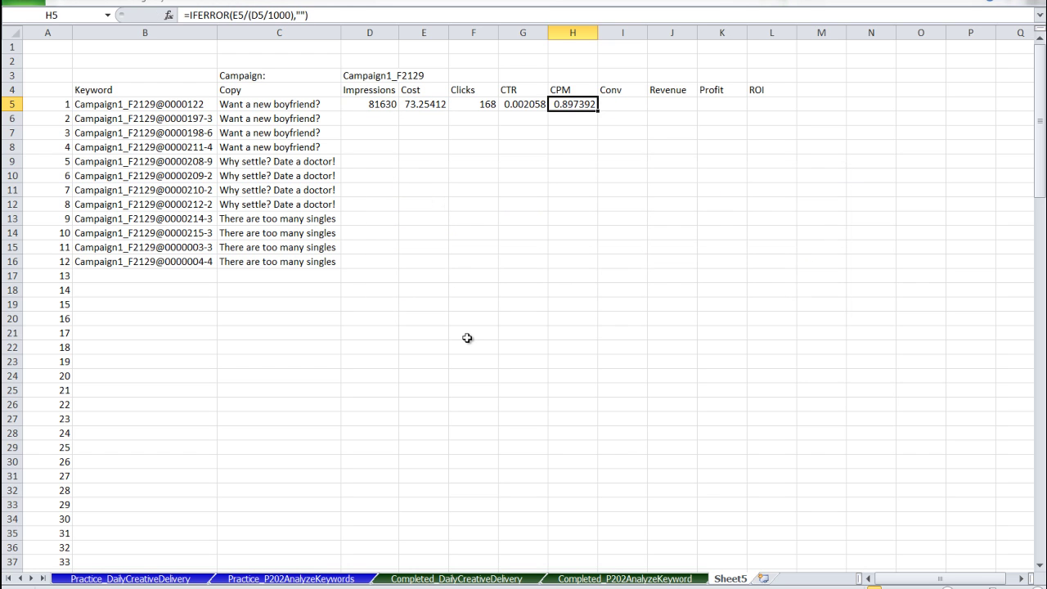
Step: Copy the Clicks formula to I5 and change its sum range to column C, giving Conv 36
key("Left")
key("Left")
key("ctrl+c")
key("Right")
key("Right")
key("Right")
key("ctrl+v")
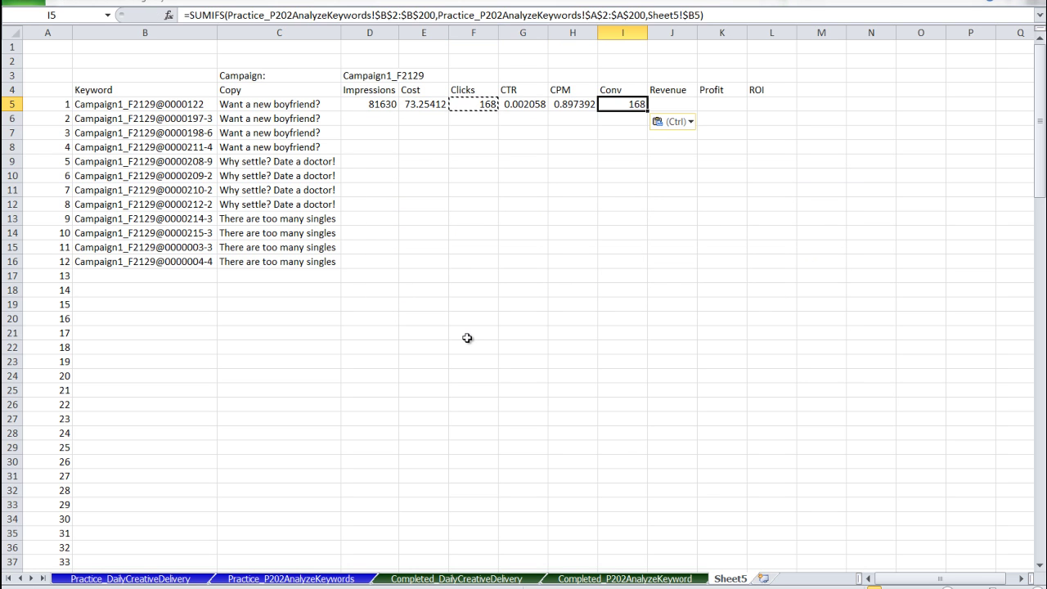
key("F2")
key("F2")
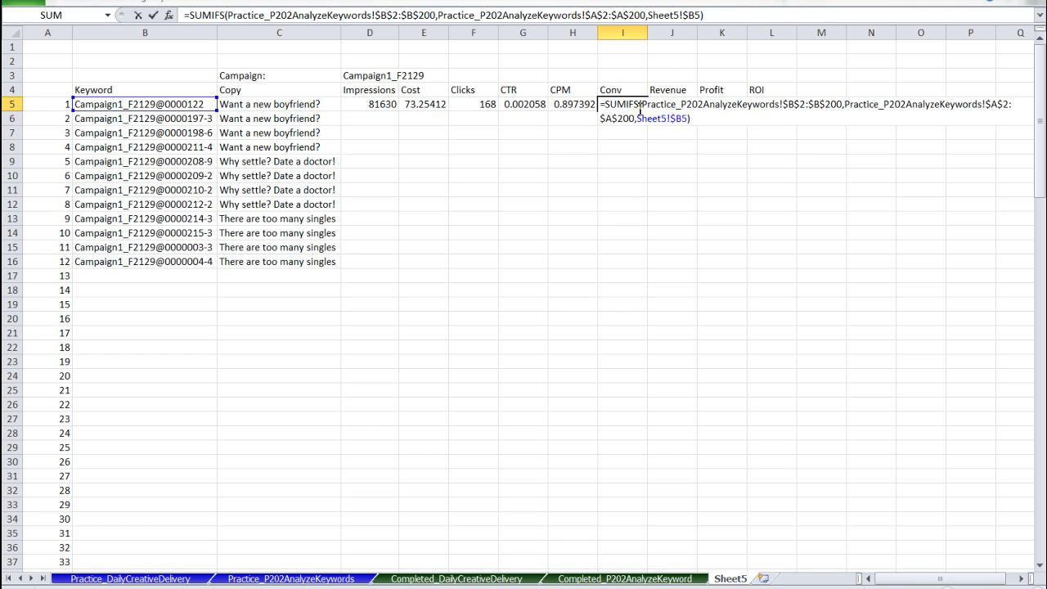
left_click_drag(642, 103, 841, 104)
key("Delete")
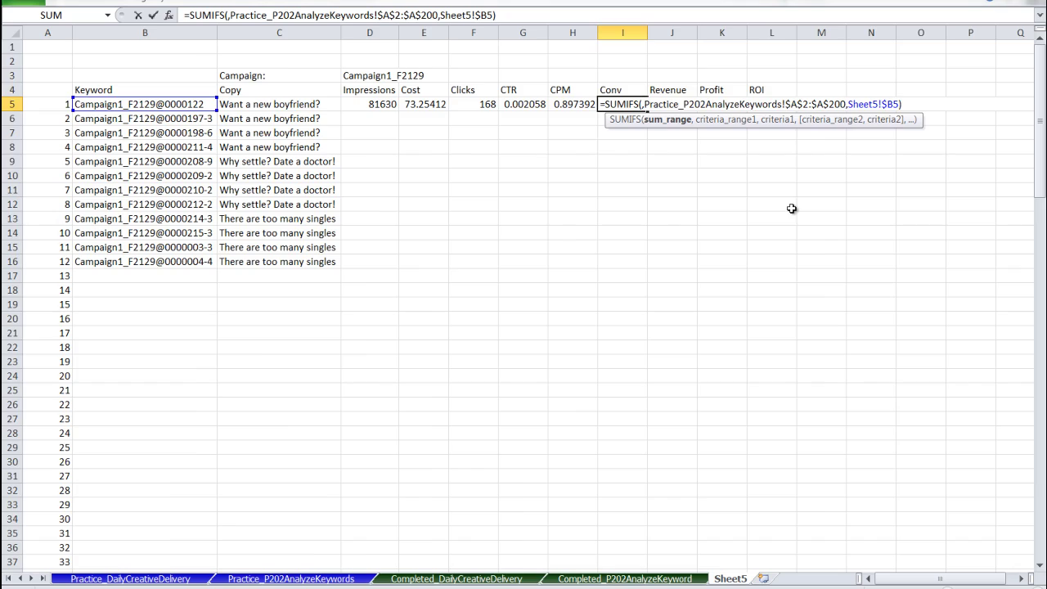
key("ctrl+Page_Up")
key("ctrl+Page_Up")
key("ctrl+Page_Up")
key("ctrl+Down")
key("Left")
key("Left")
key("Left")
key("Left")
key("Left")
key("Left")
key("Left")
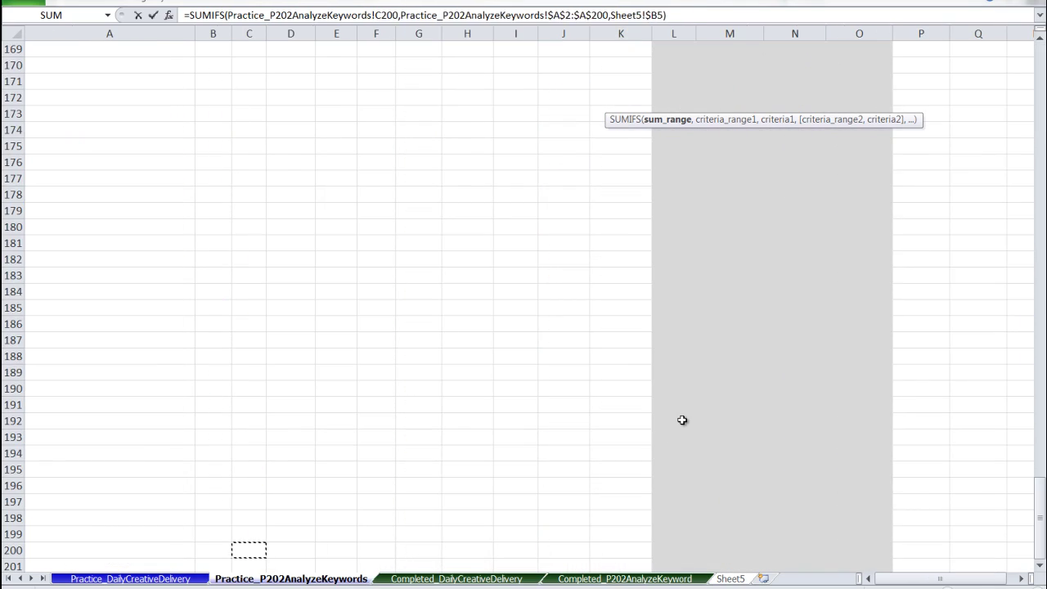
key("ctrl+shift+Up")
key("shift+Down")
key("Tab")
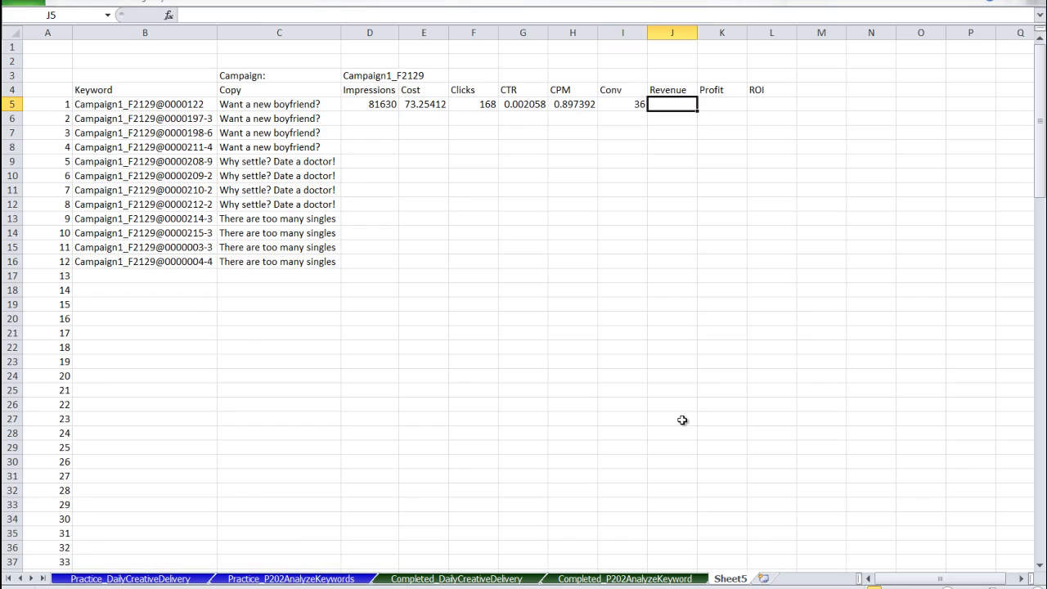
Step: Copy the Conv formula to J5 with the Income range $H$2:$H$200, giving Revenue 144
key("Left")
key("ctrl+c")
key("Right")
key("ctrl+v")
left_click_drag(433, 15, 229, 15)
key("Delete")
key("ctrl+Page_Up")
key("ctrl+Page_Up")
key("ctrl+Page_Up")
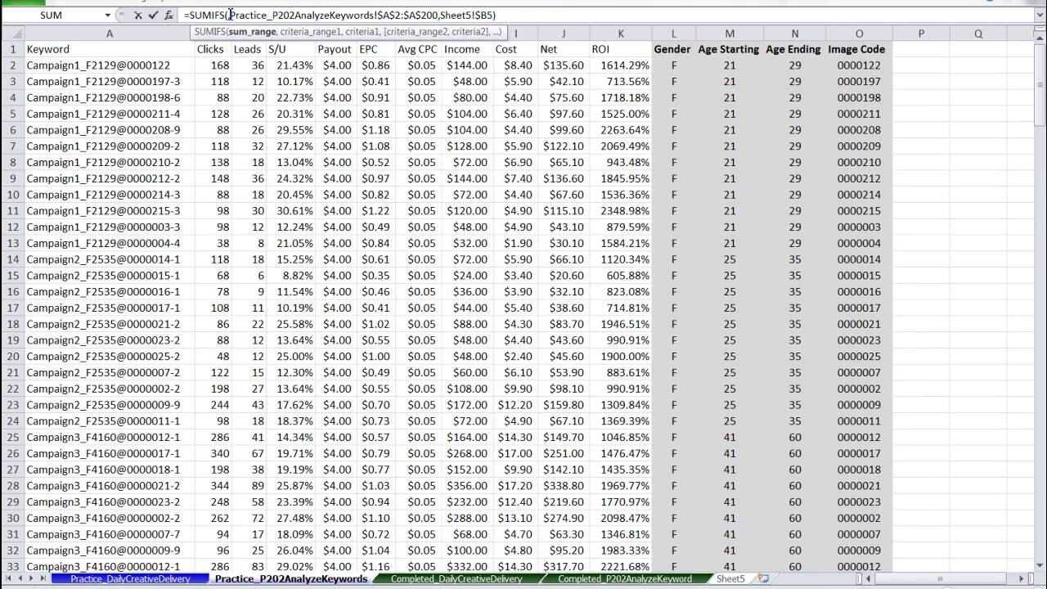
key("Right")
key("Right")
key("Right")
key("Right")
key("Right")
key("ctrl+shift+Down")
type(",")
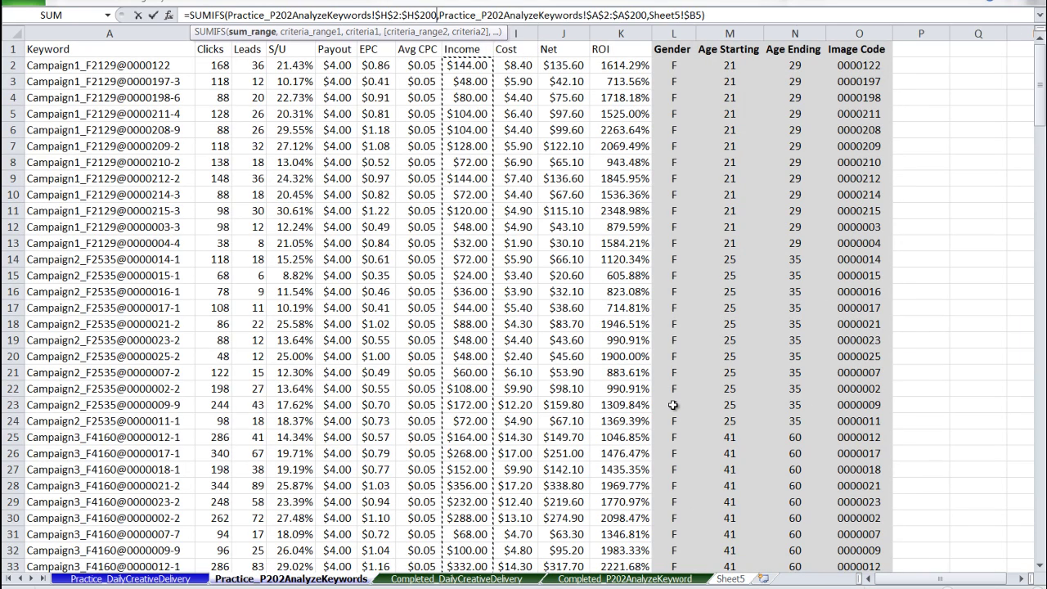
key("F4")
key("Tab")
Step: Enter Profit in K5 as =IFERROR(J5-E5,""), giving 70.74588
type("=iferror(")
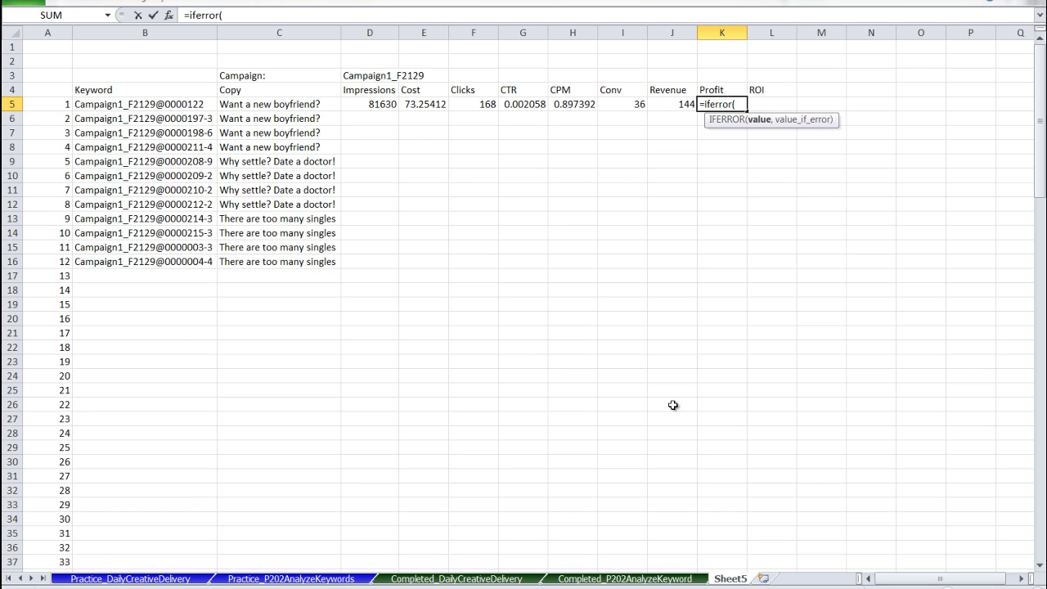
key("Left")
type("-")
key("Left")
key("Left")
key("Left")
key("Left")
key("Left")
type(",\"\")")
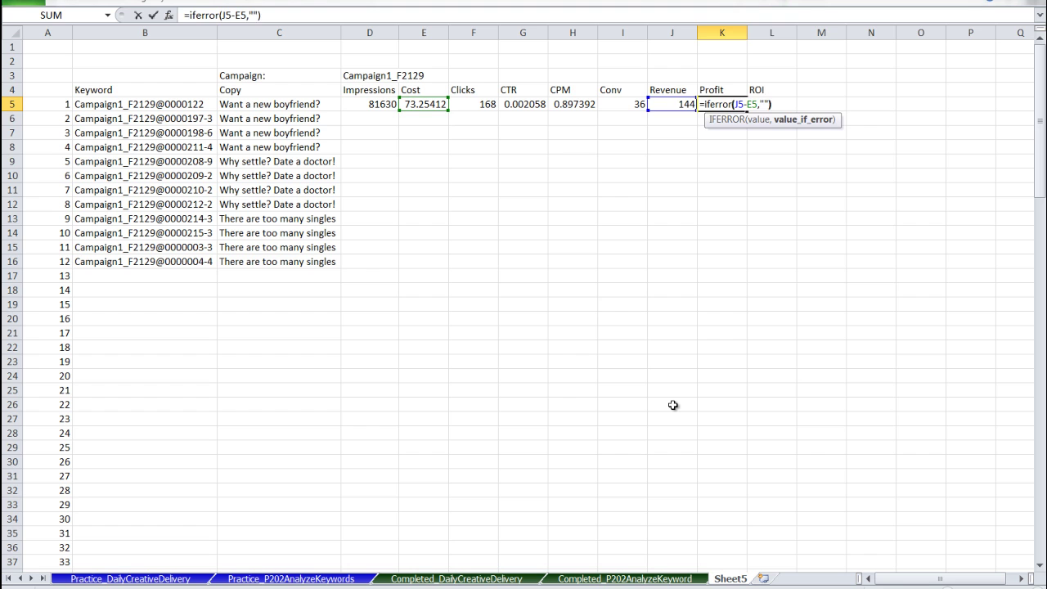
key("Tab")
Step: Enter ROI in L5 as =IFERROR(K5/E5,""), giving 96.58%
type("=iferror(")
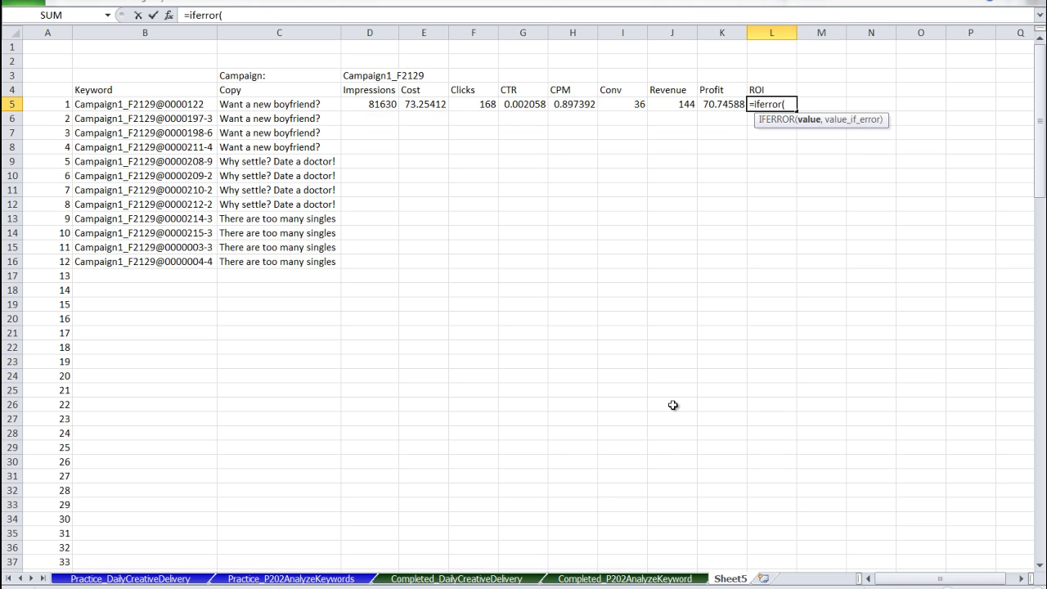
key("Left")
type("/")
key("Left")
key("Left")
key("Left")
key("Left")
key("Left")
key("Left")
key("Left")
type(",\"\")")
key("ctrl+Return")
key("Left")
key("Left")
key("Left")
key("Left")
key("Left")
key("Left")
key("Left")
key("Left")
key("Left")
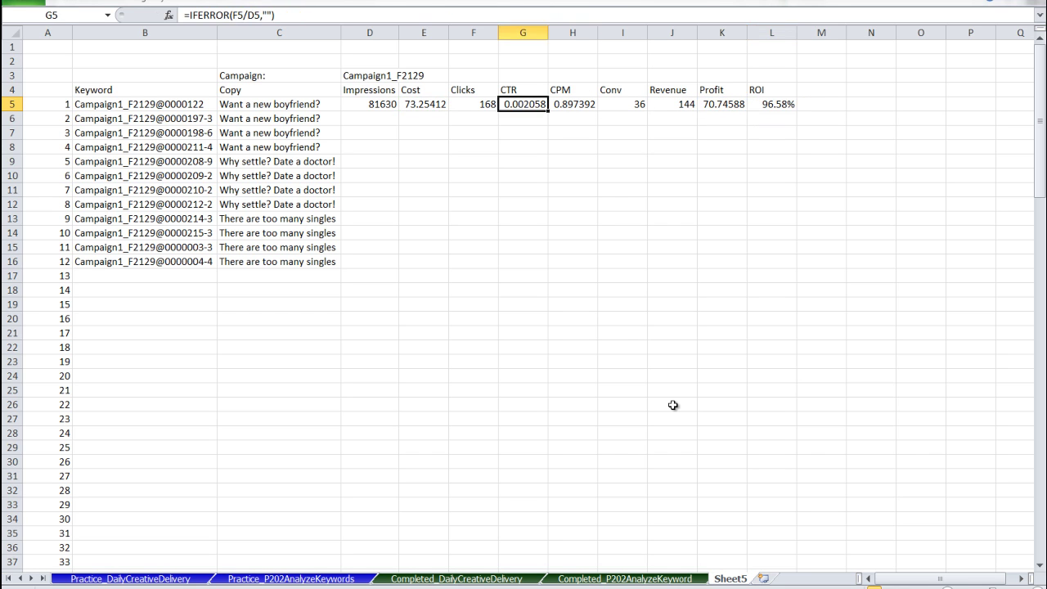
Step: Fill the D5:K5 formulas down through row 104 and return to the top of the sheet
key("ctrl+Down")
key("Right")
key("shift+Right")
key("shift+Right")
key("shift+Right")
key("shift+Right")
key("shift+Right")
key("shift+Right")
key("shift+Right")
key("ctrl+shift+Up")
key("ctrl+d")
key("ctrl+Up")
key("ctrl+Up")
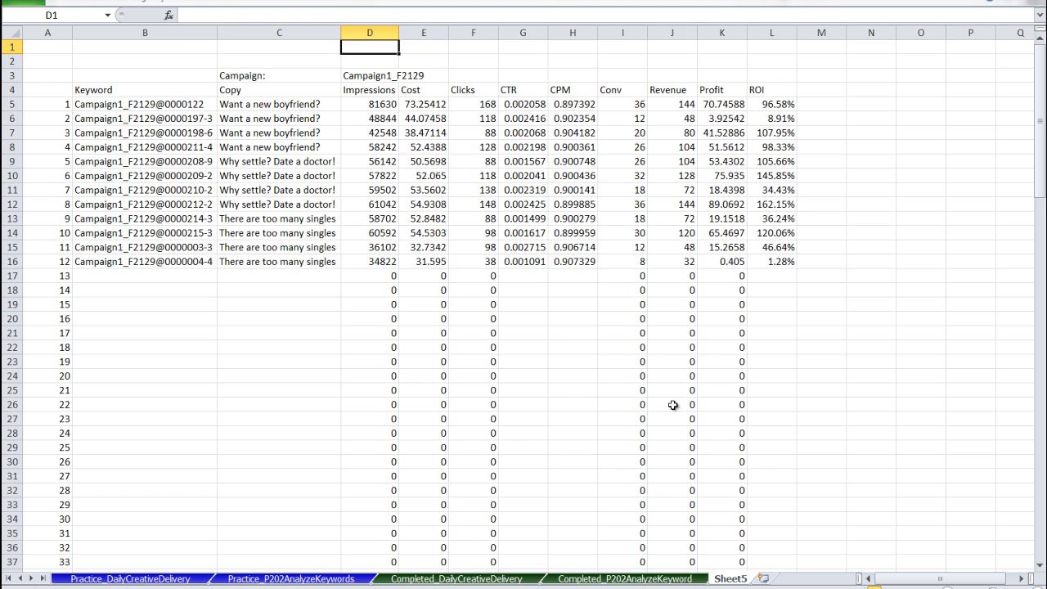